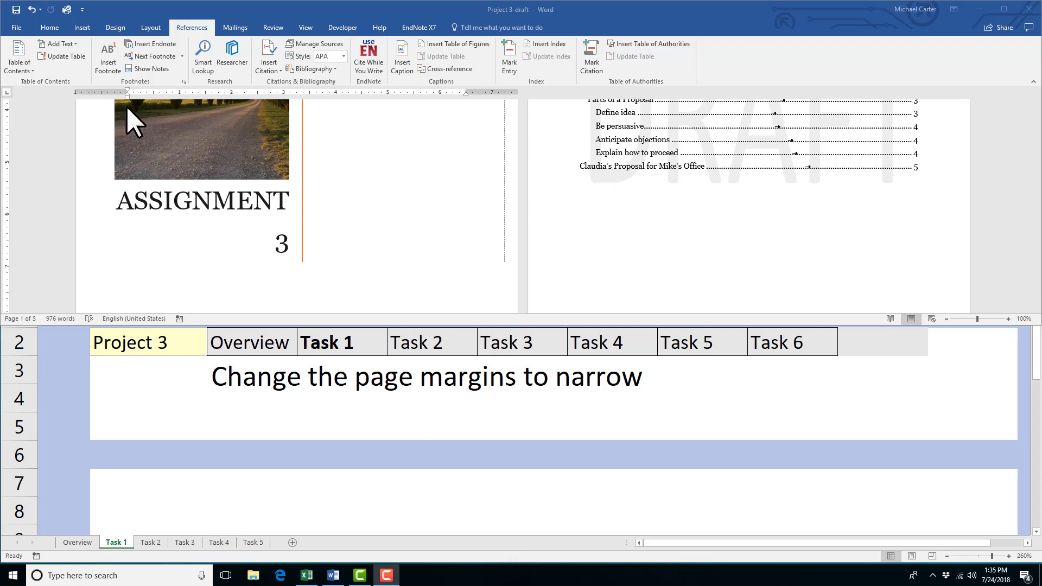
Apply Narrow margins to the whole report, then bring up the Task 2 instructions
click(356, 239)
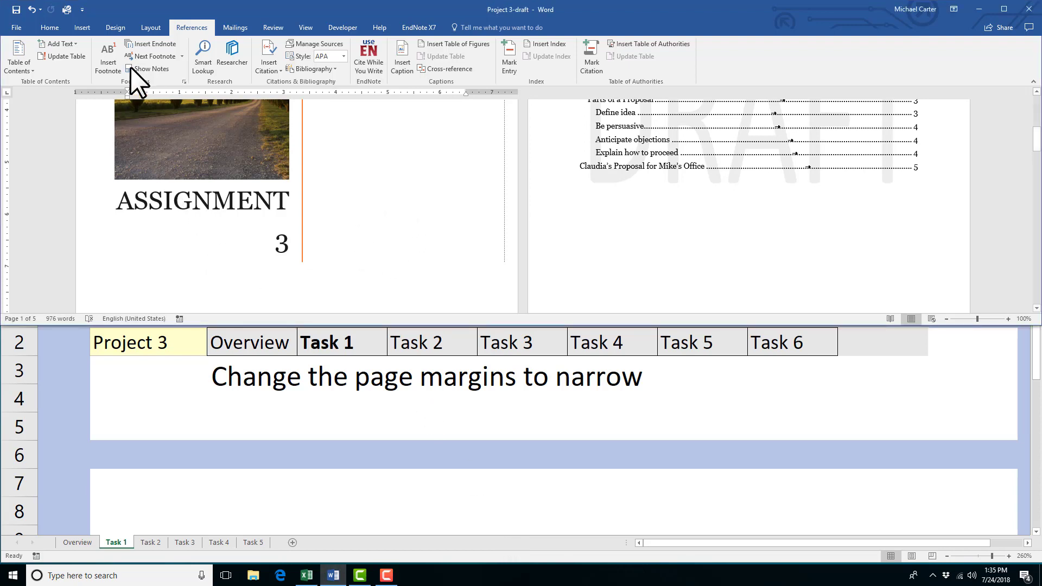
click(120, 27)
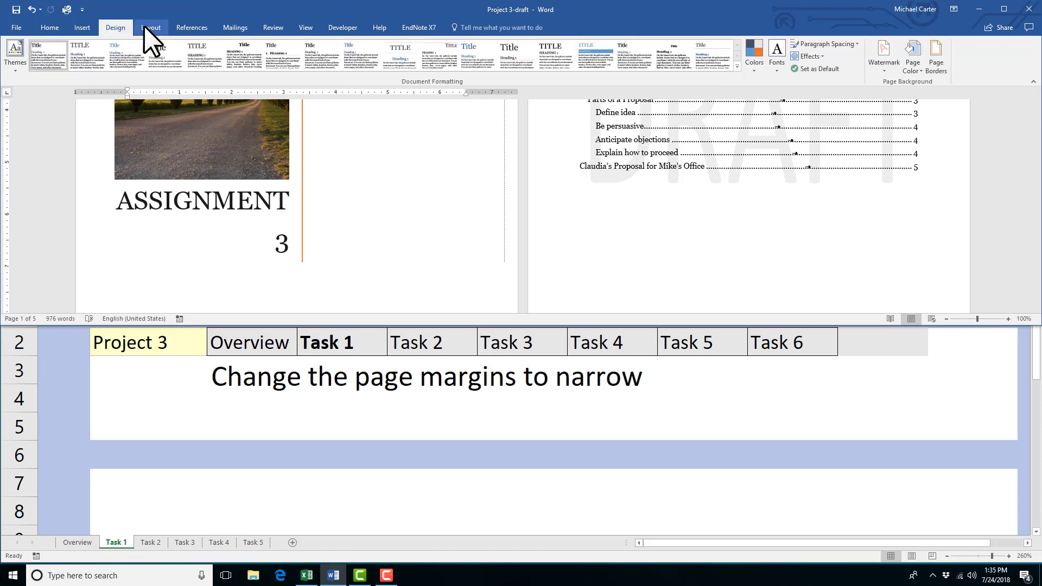
click(145, 25)
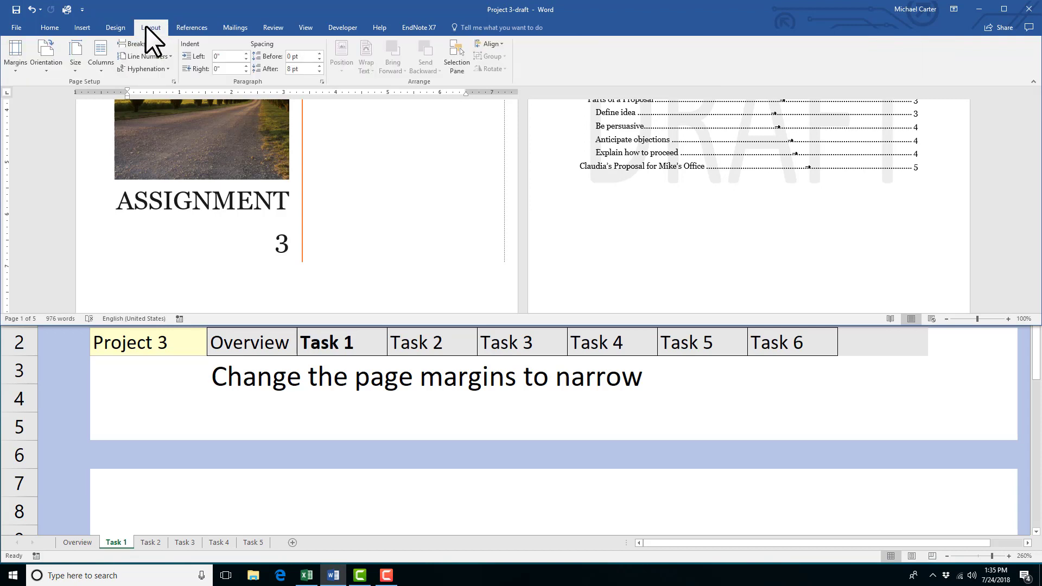
click(22, 70)
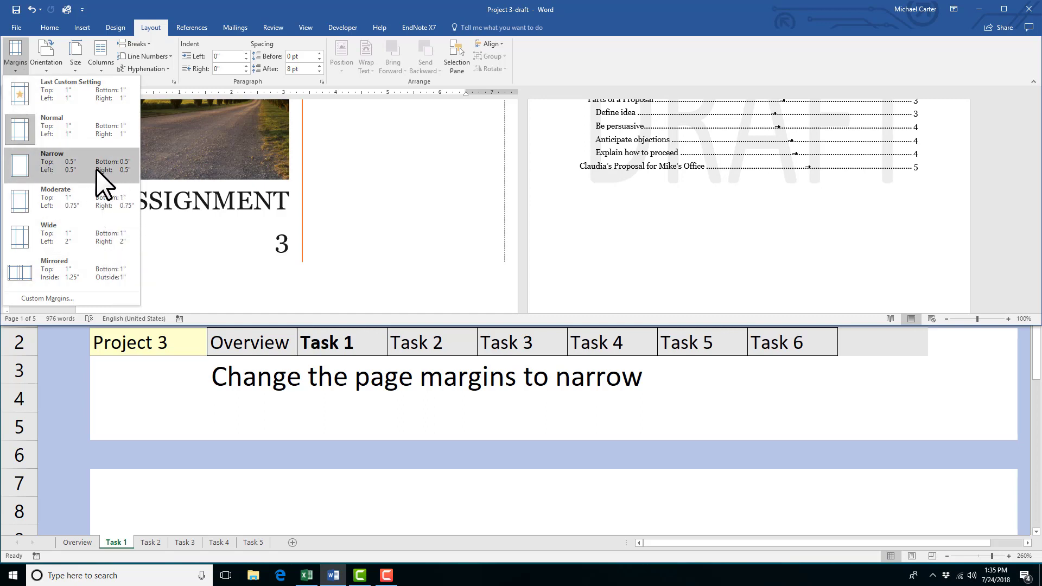
click(96, 168)
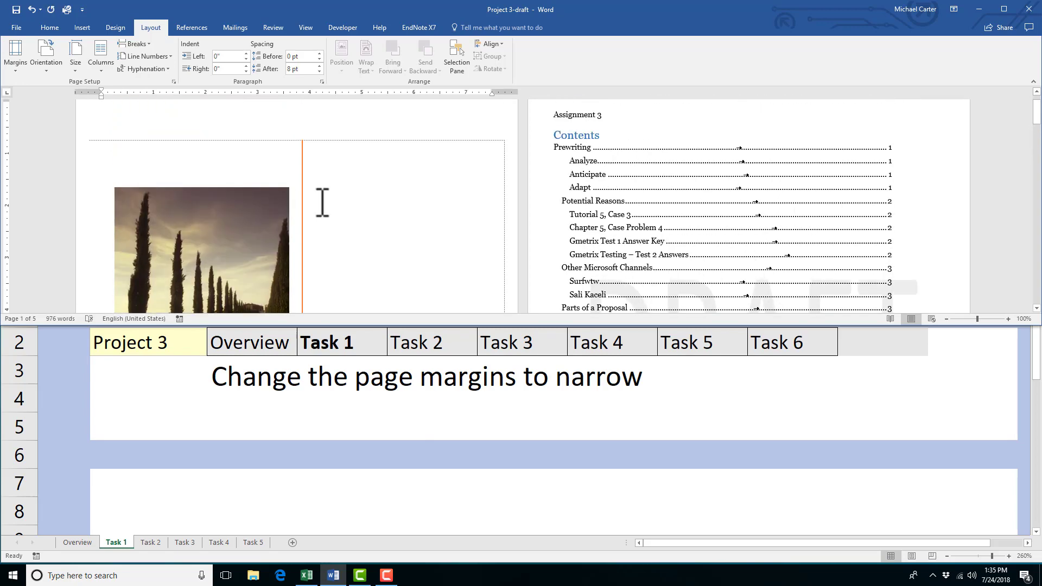
click(148, 542)
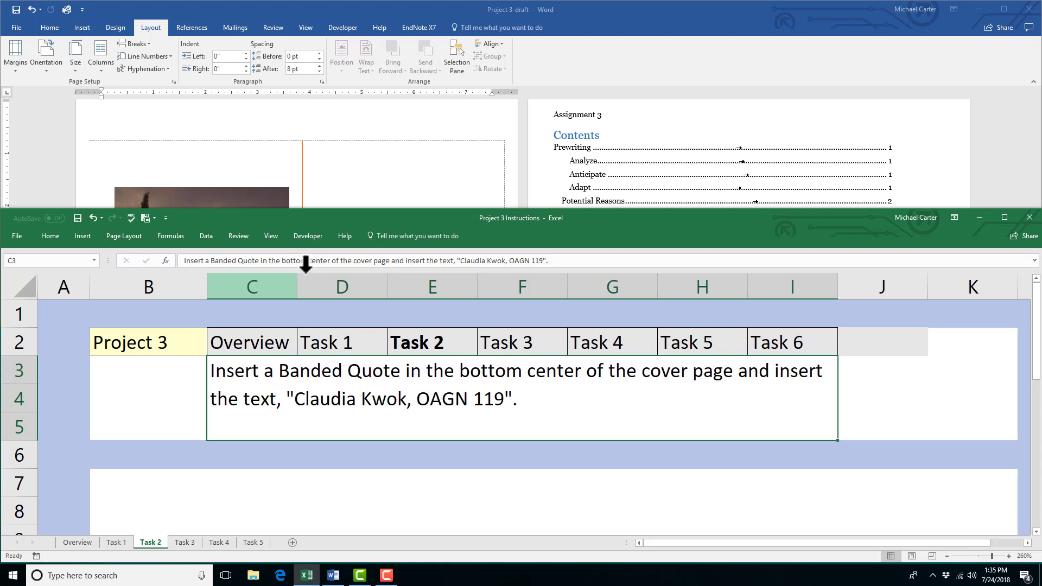
Bring the report back in front and scroll through its cover page
click(324, 177)
scroll(329, 179, down, 2)
scroll(329, 180, down, 2)
scroll(328, 179, down, 2)
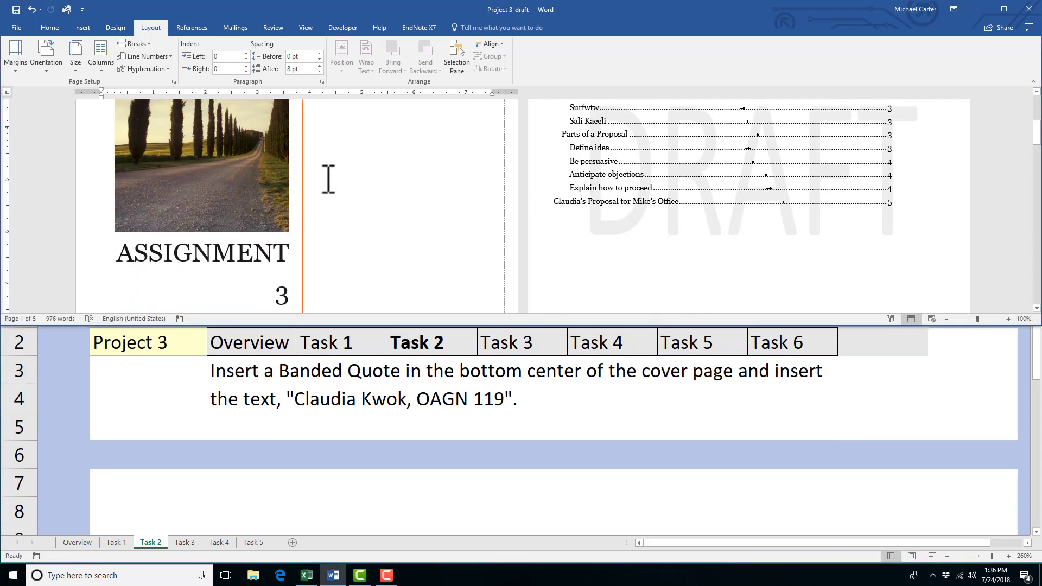
scroll(329, 179, down, 3)
scroll(225, 259, up, 8)
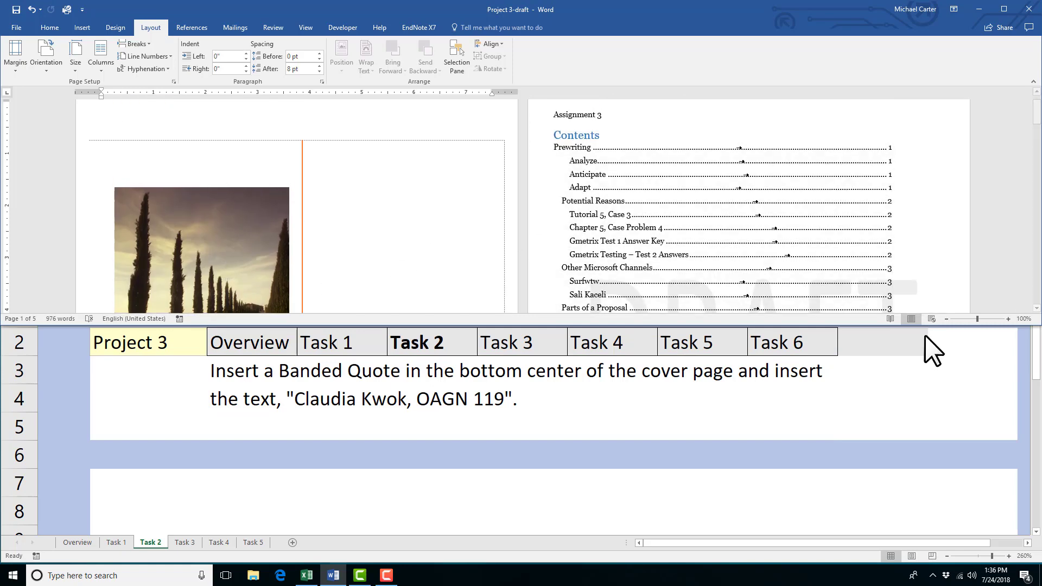
Zoom the cover page in two steps to 120%
click(1008, 319)
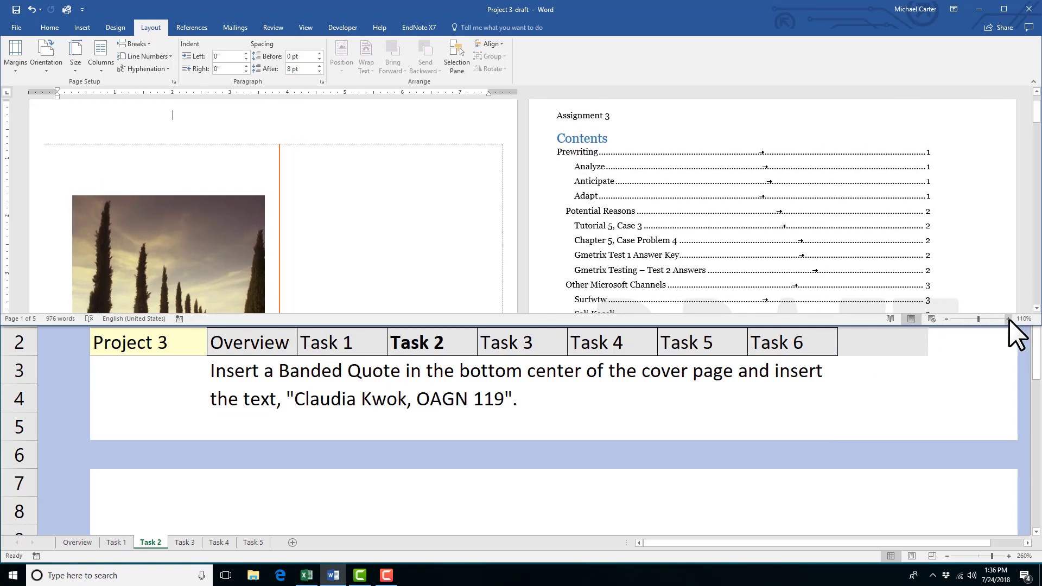
click(1008, 319)
scroll(365, 216, down, 3)
scroll(369, 217, down, 3)
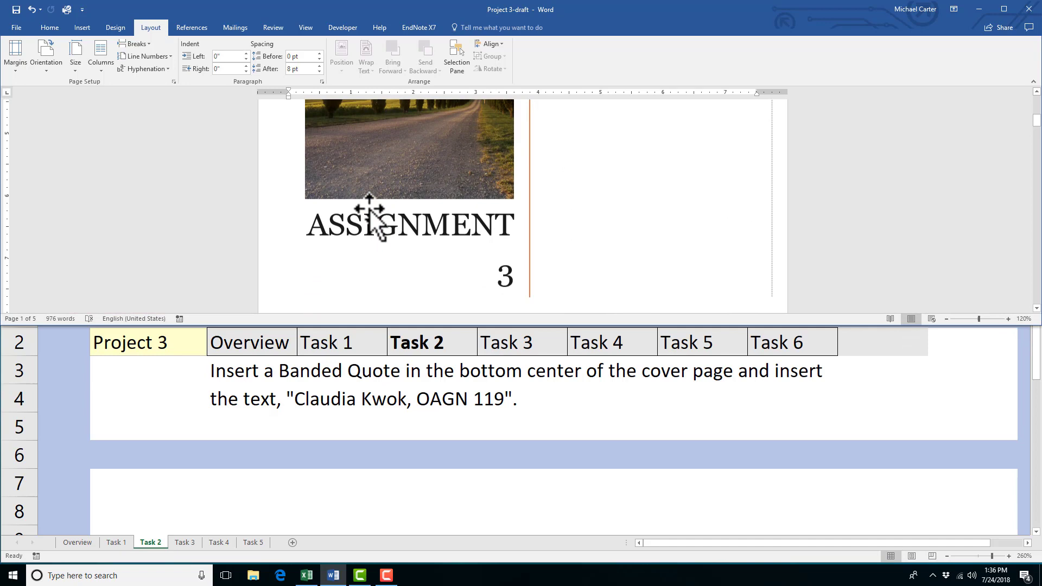
scroll(373, 209, down, 3)
scroll(368, 210, down, 2)
scroll(271, 195, down, 3)
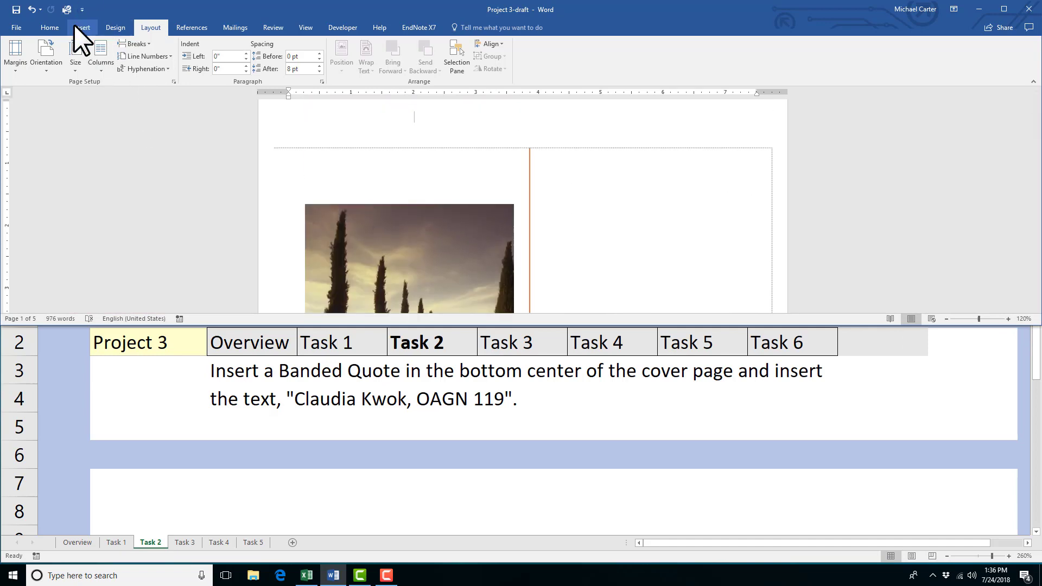
Insert a Banded Quote text box from the built-in text box gallery
click(82, 27)
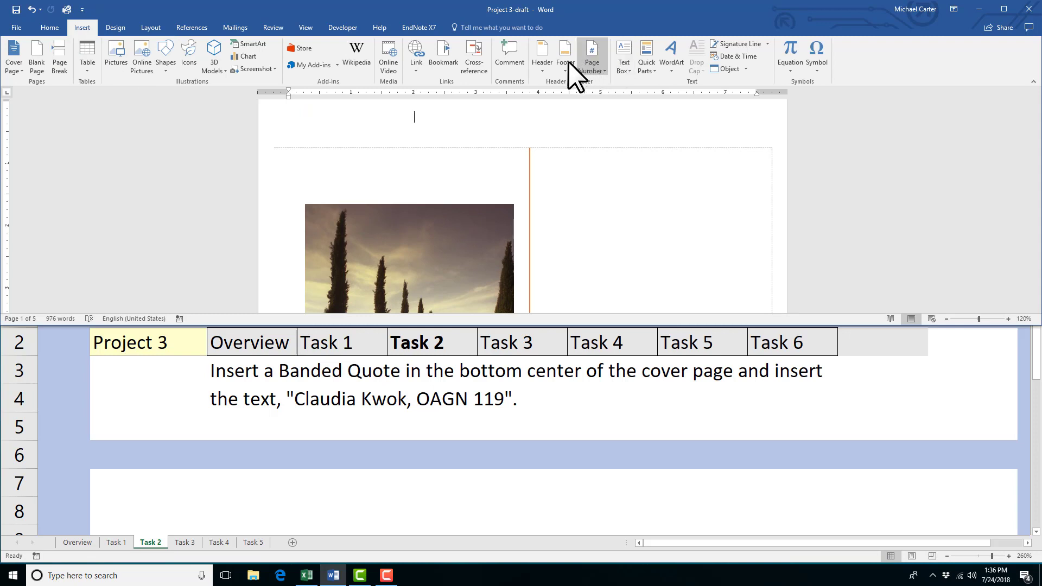
click(628, 71)
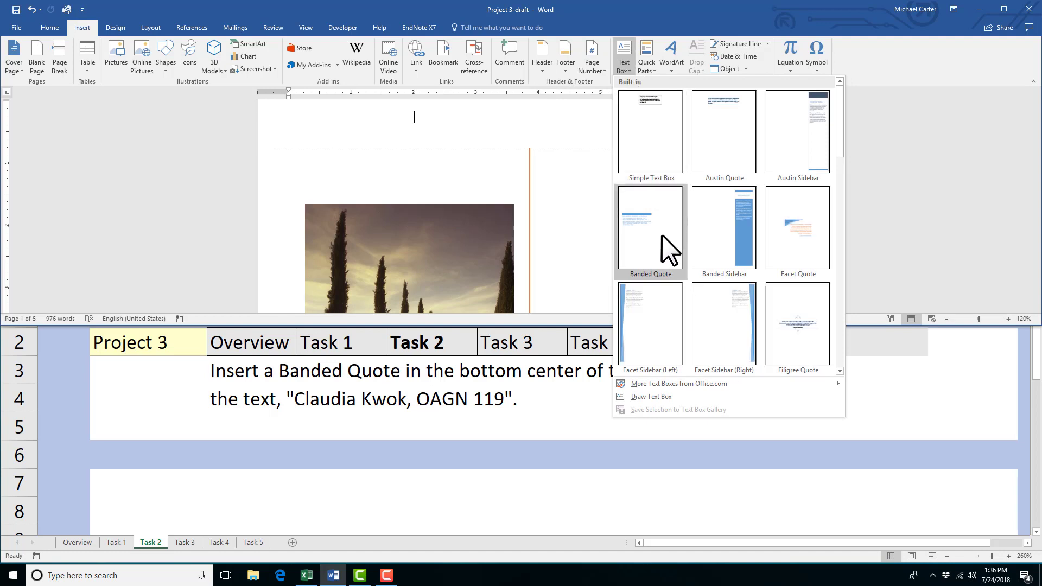
click(661, 238)
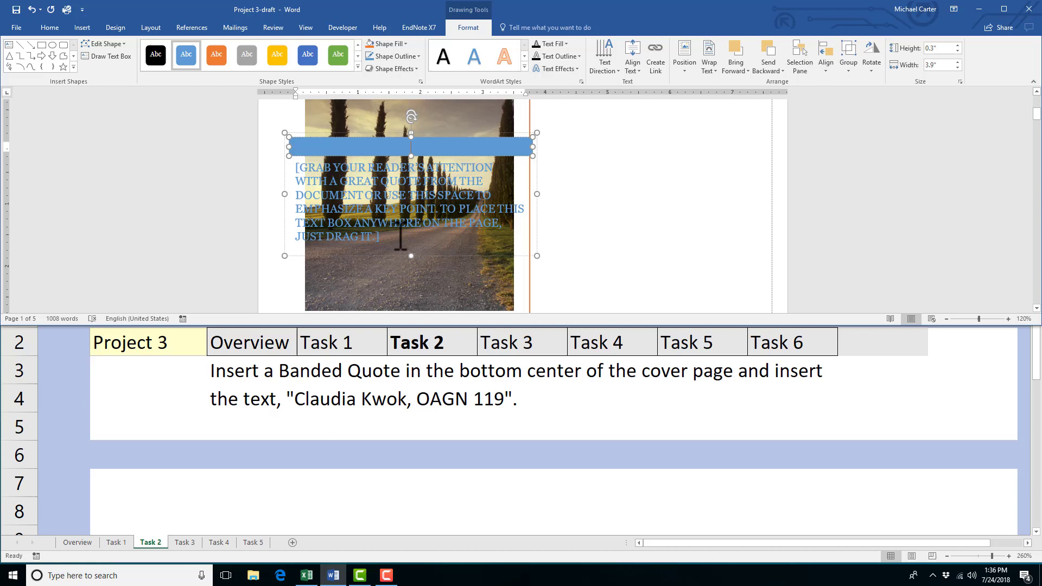
click(402, 238)
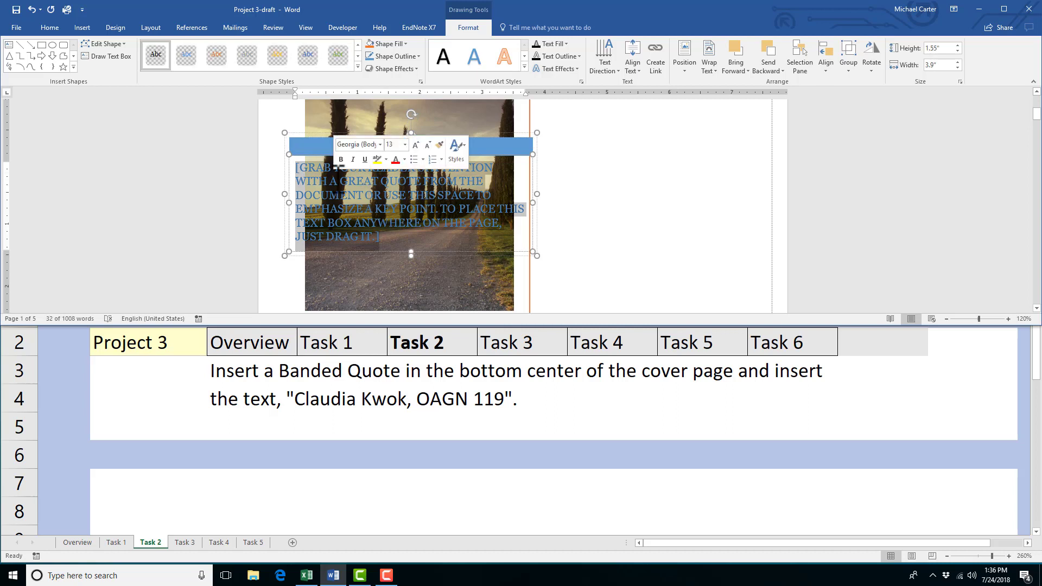
key(Delete)
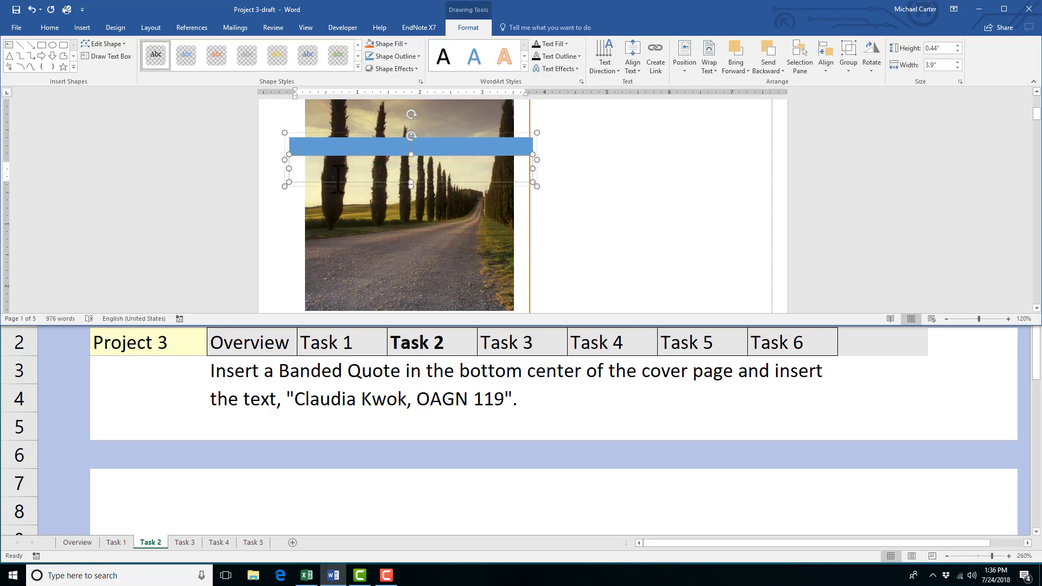
text(Cla)
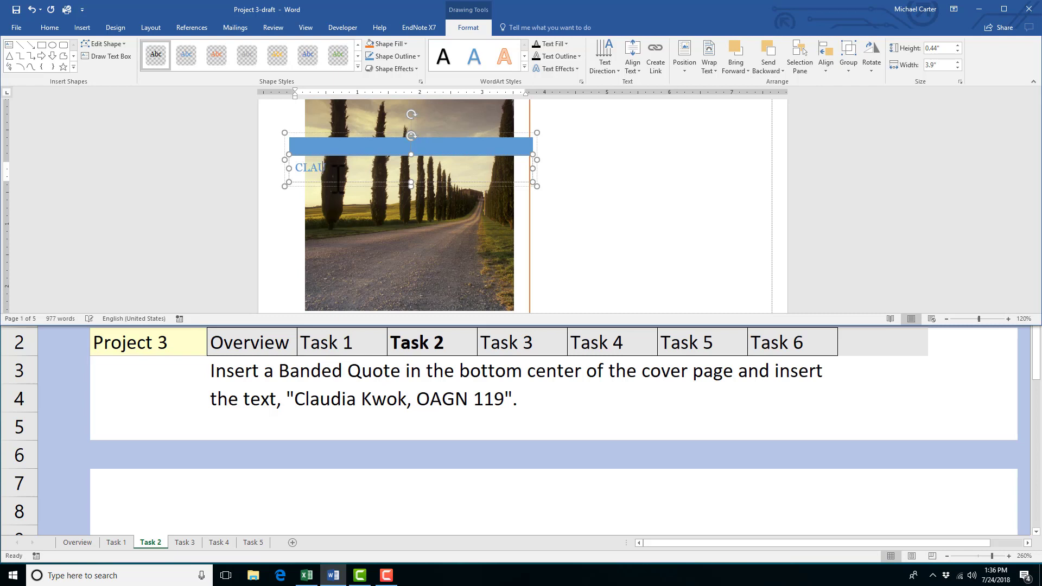
text(udia)
text( K)
key(BackSpace)
key(BackSpace)
text(Kwok)
text(,)
text( OAG)
text(N 1)
text(19)
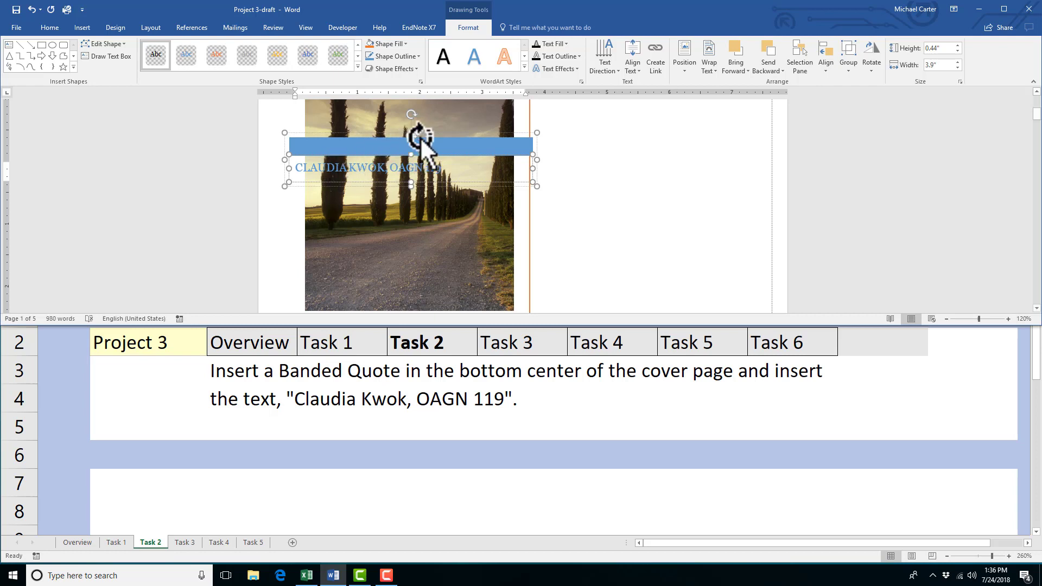
Select the whole quote group and drag it to the right
click(478, 158)
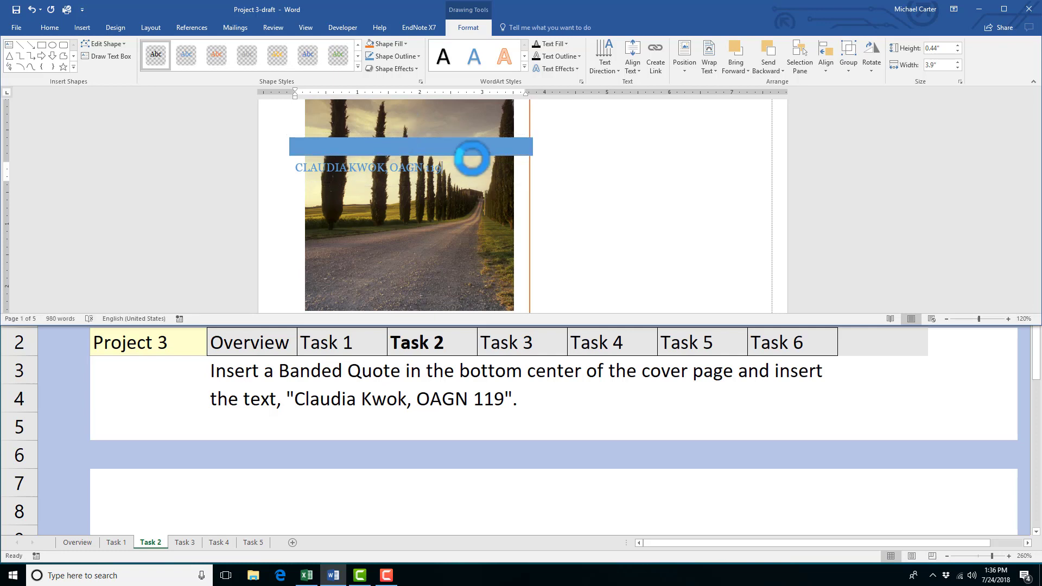
click(462, 127)
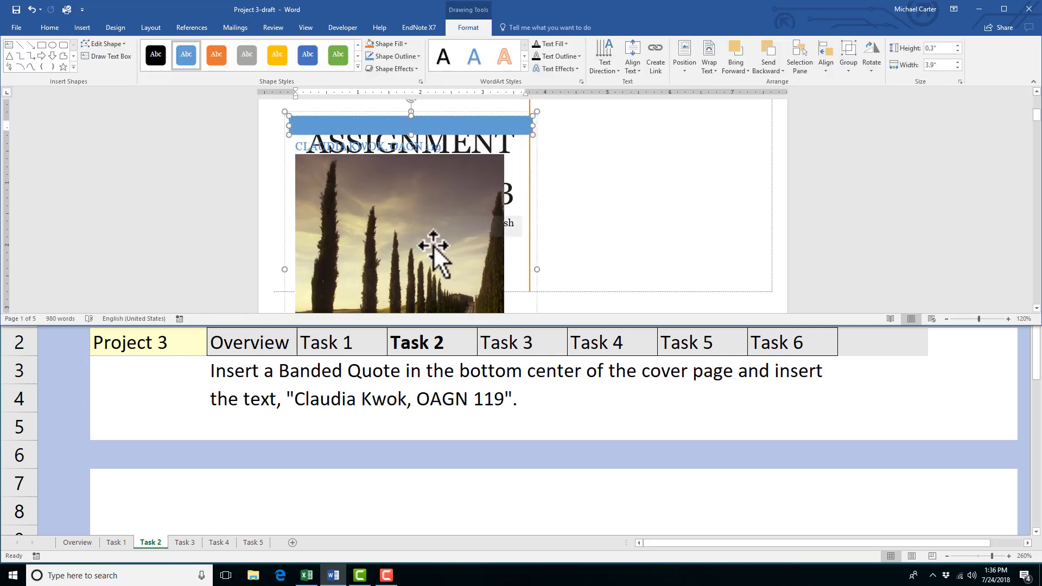
click(423, 116)
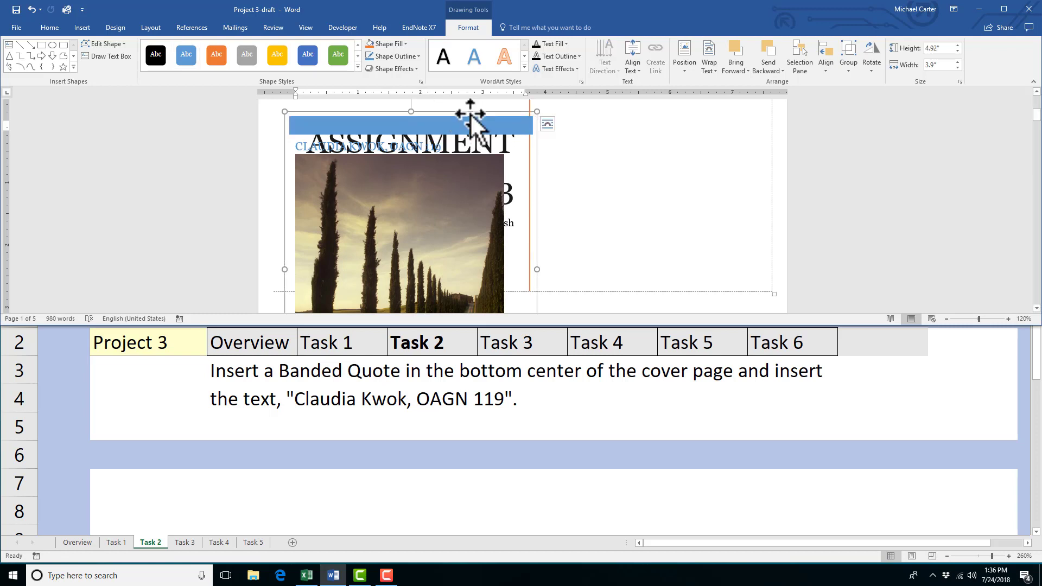
mouse_move(467, 111)
mouse_down()
mouse_move(455, 125)
mouse_move(616, 117)
mouse_up()
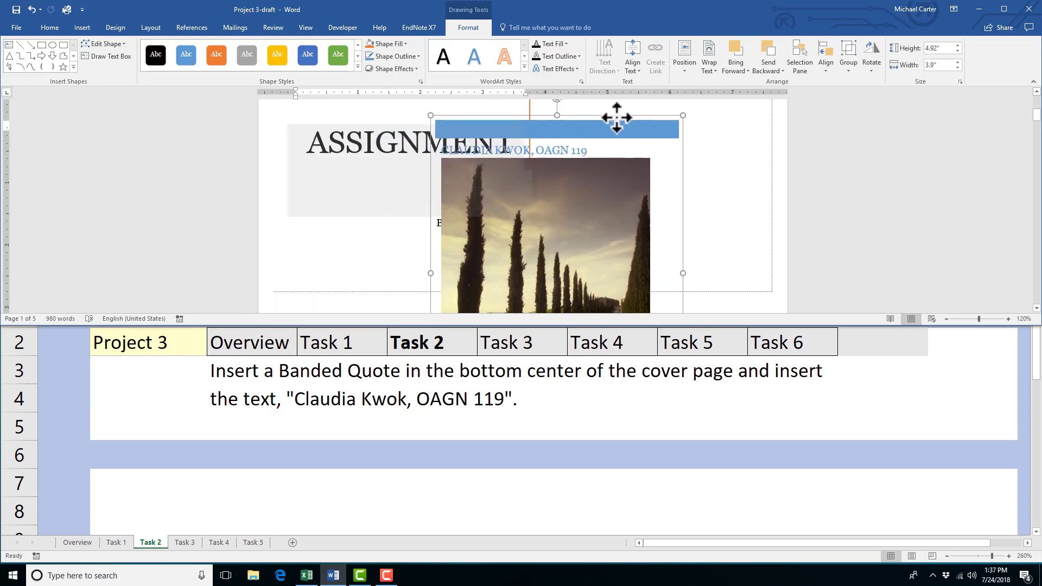
Undo that mistaken move and drag just the quote box off the photo to the right
click(32, 10)
click(32, 10)
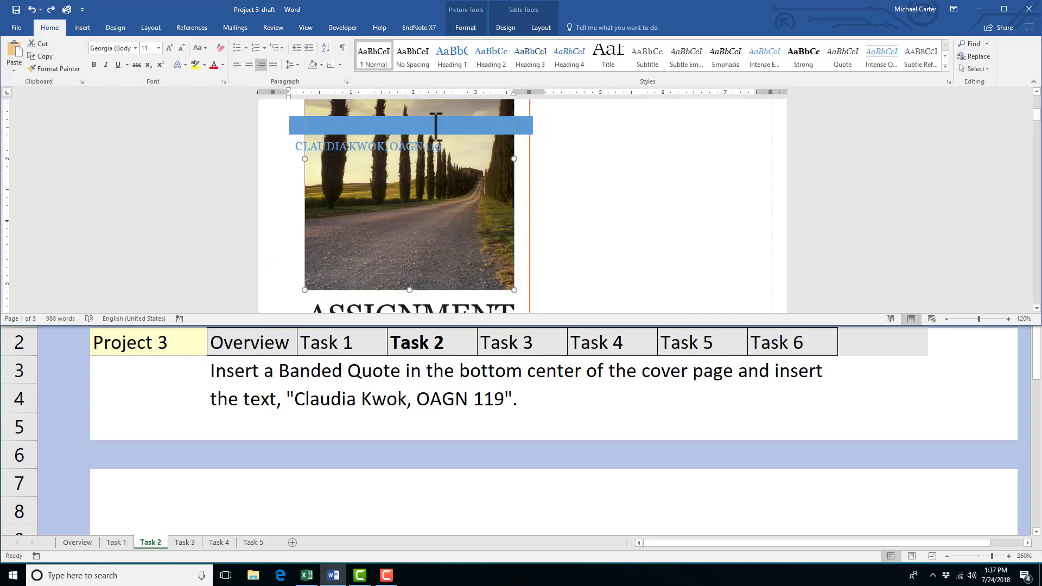
click(442, 126)
drag(473, 165, 680, 208)
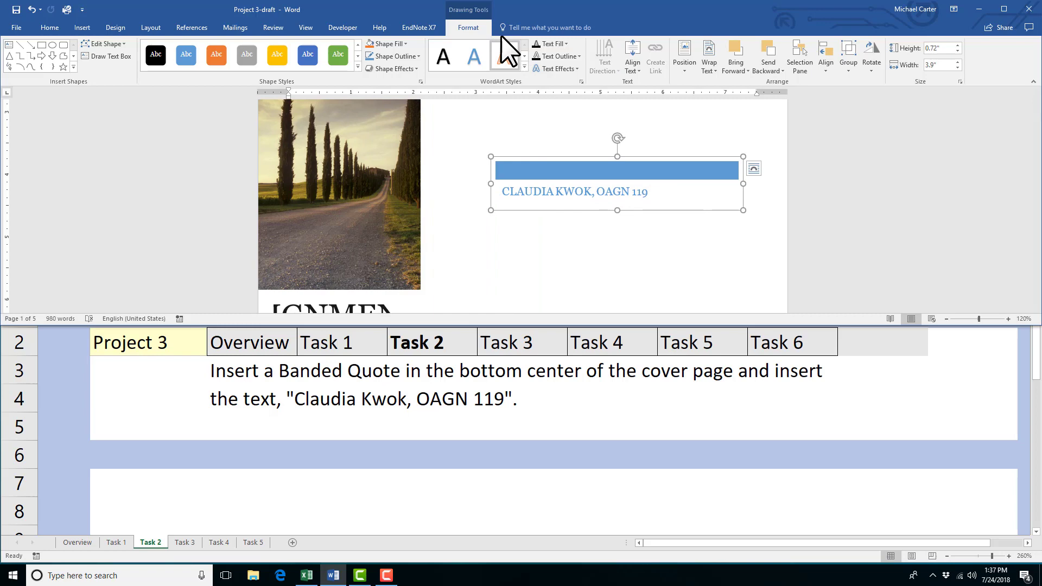
Position the quote box at Bottom Center with Square text wrapping
click(692, 69)
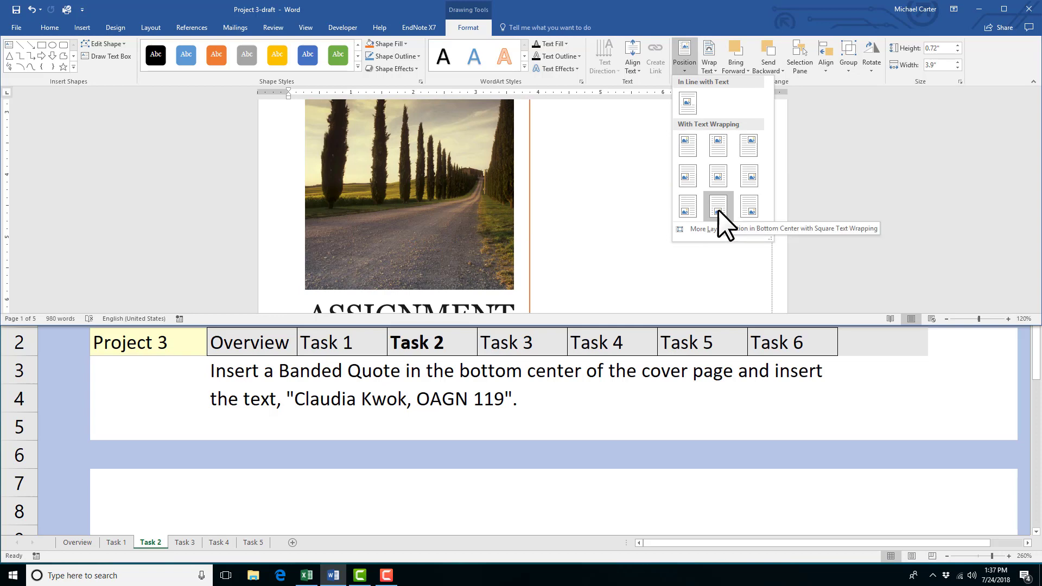
click(718, 209)
scroll(623, 226, down, 5)
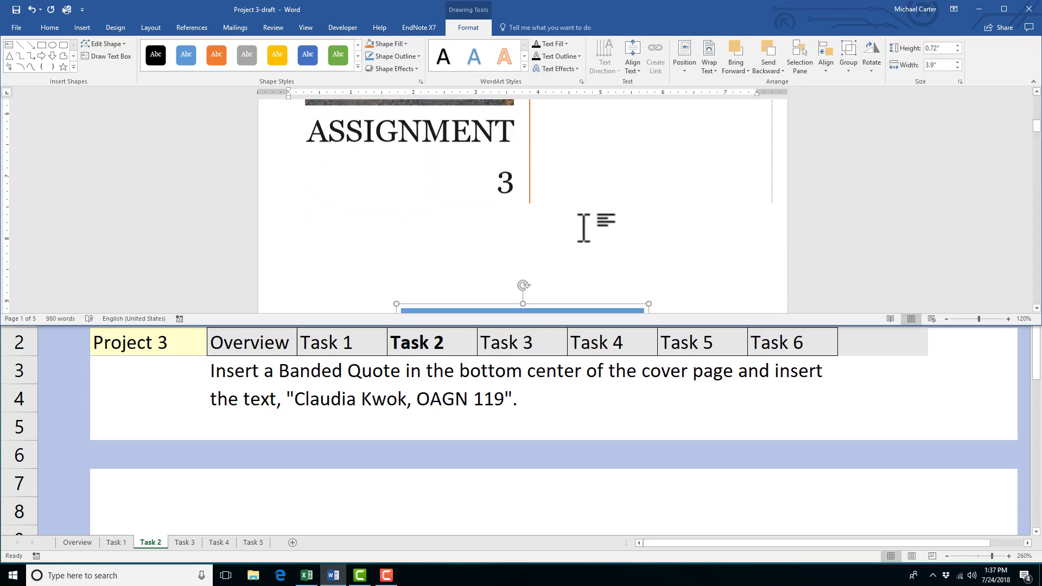
scroll(583, 228, down, 3)
scroll(541, 223, up, 1)
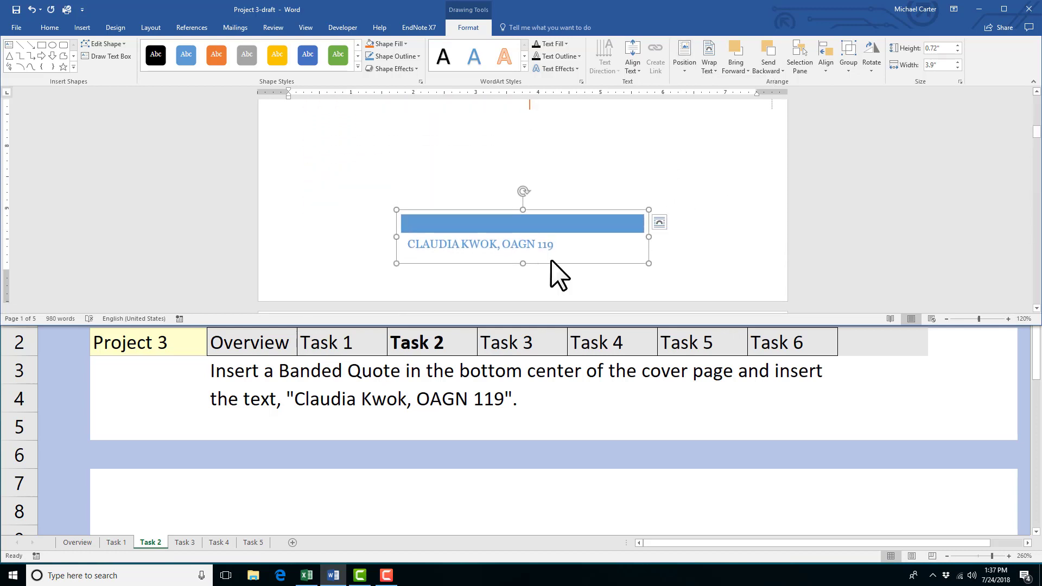
scroll(552, 260, up, 1)
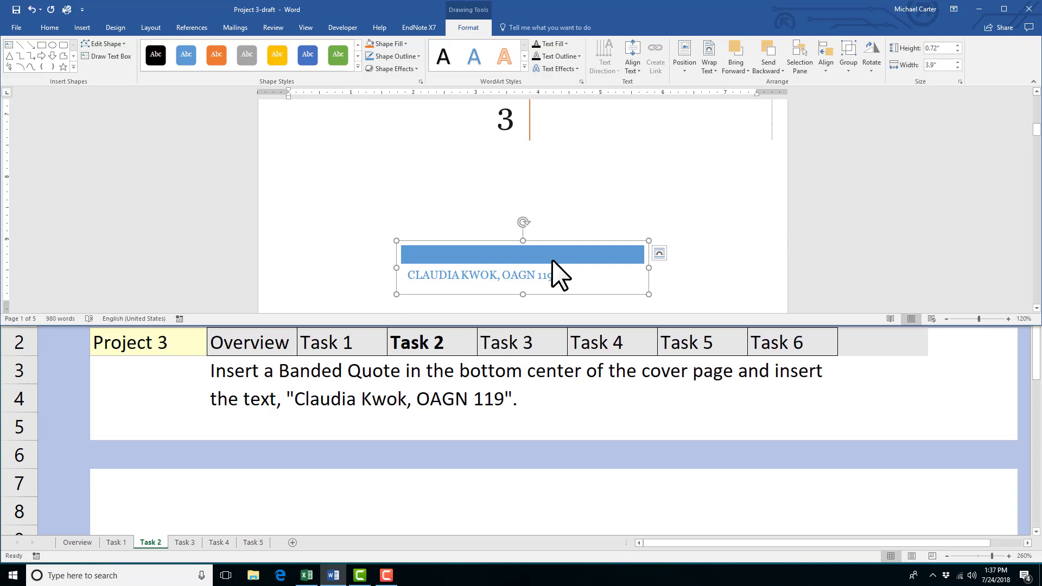
Select the quote box's outer frame rather than its blue band
click(552, 259)
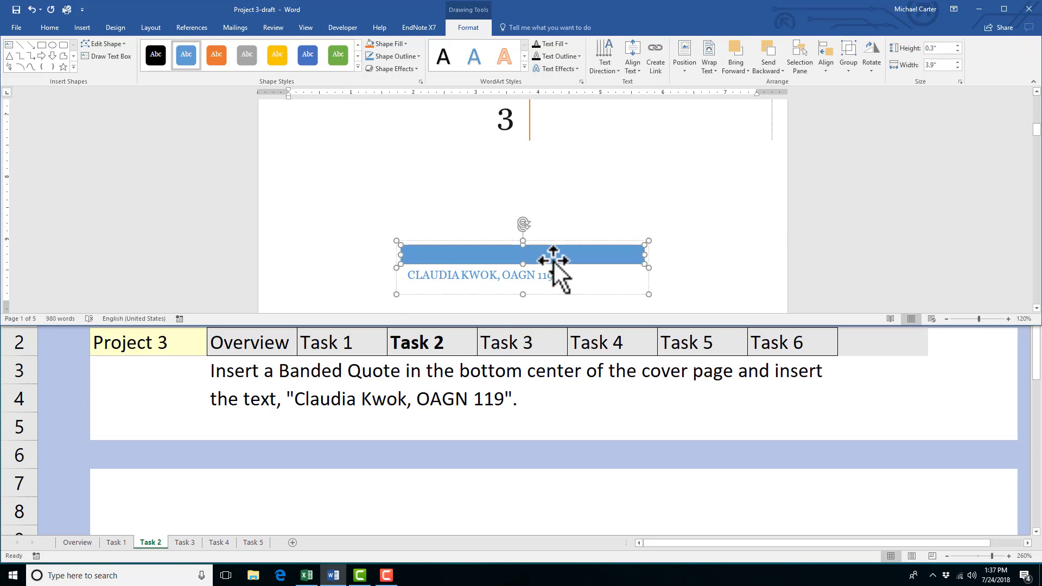
click(601, 297)
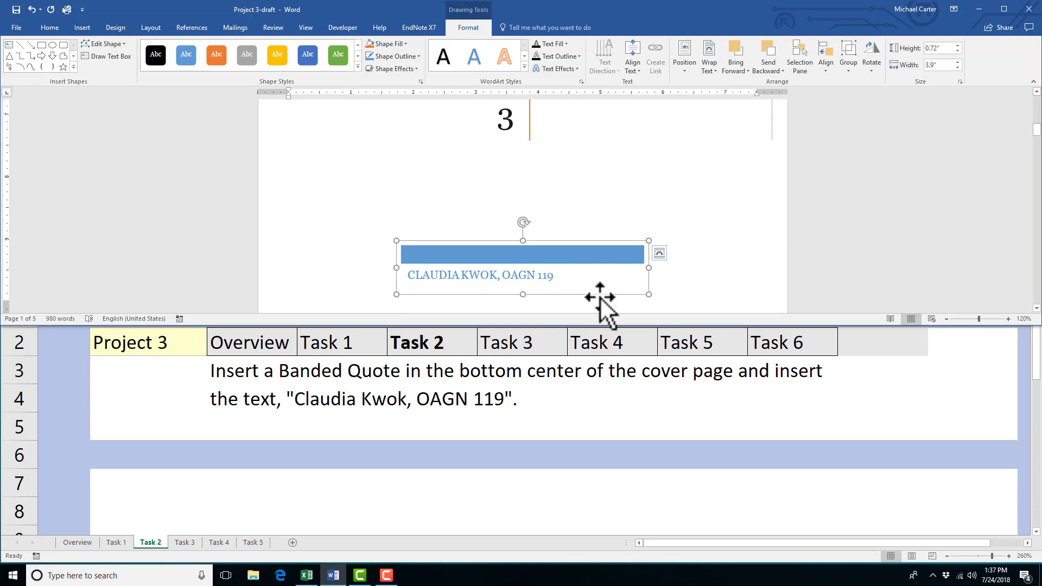
scroll(581, 271, down, 2)
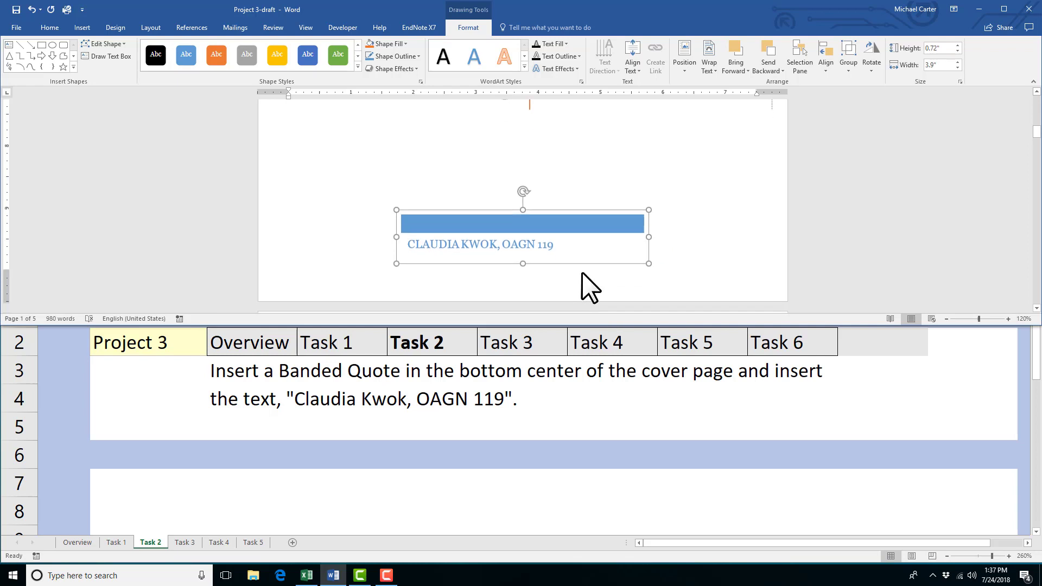
scroll(581, 271, up, 1)
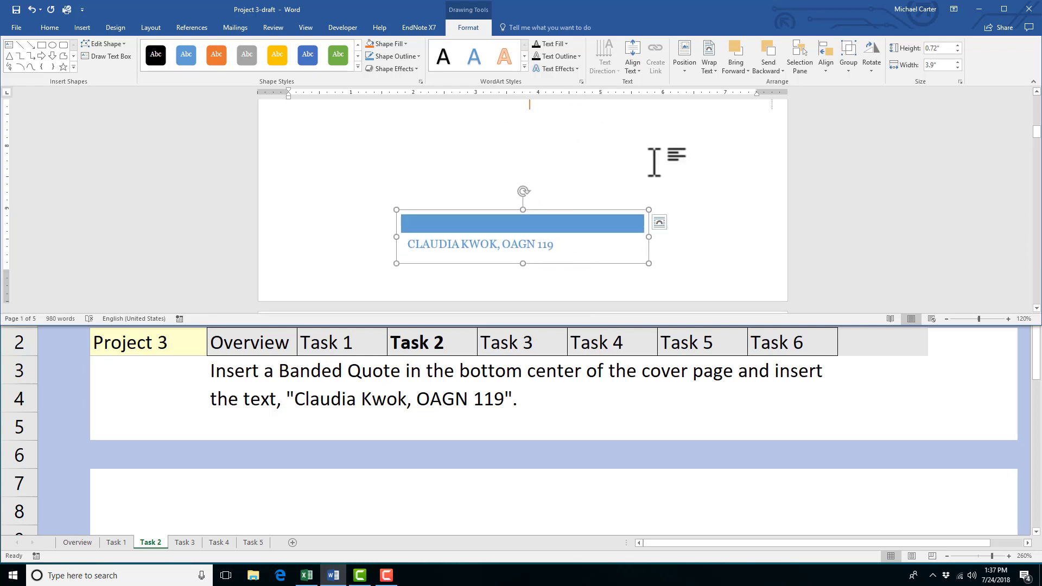
In More Layout Options, make both horizontal and vertical positions relative to Page
click(690, 67)
click(714, 233)
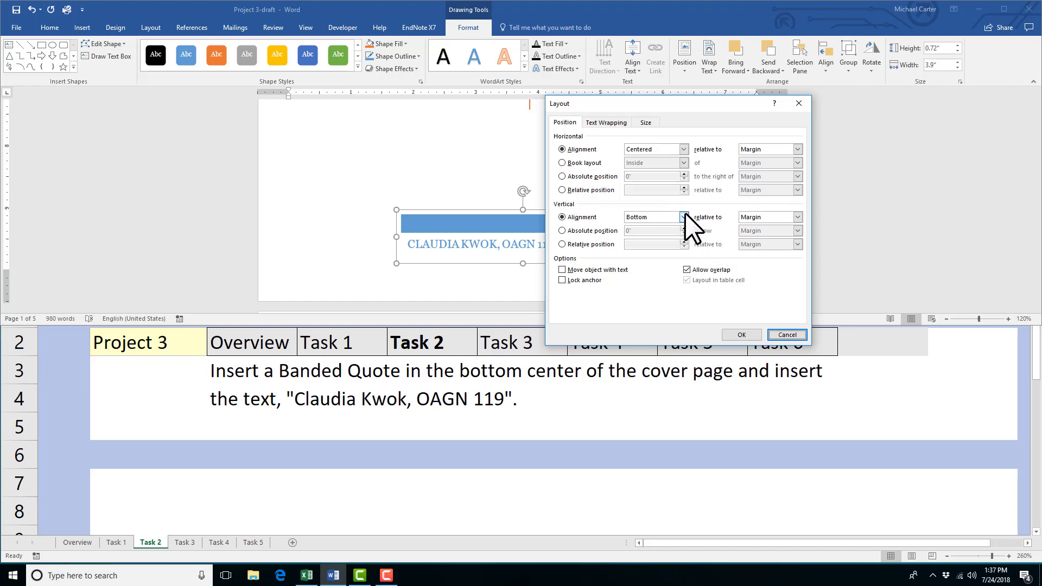
click(798, 217)
click(794, 233)
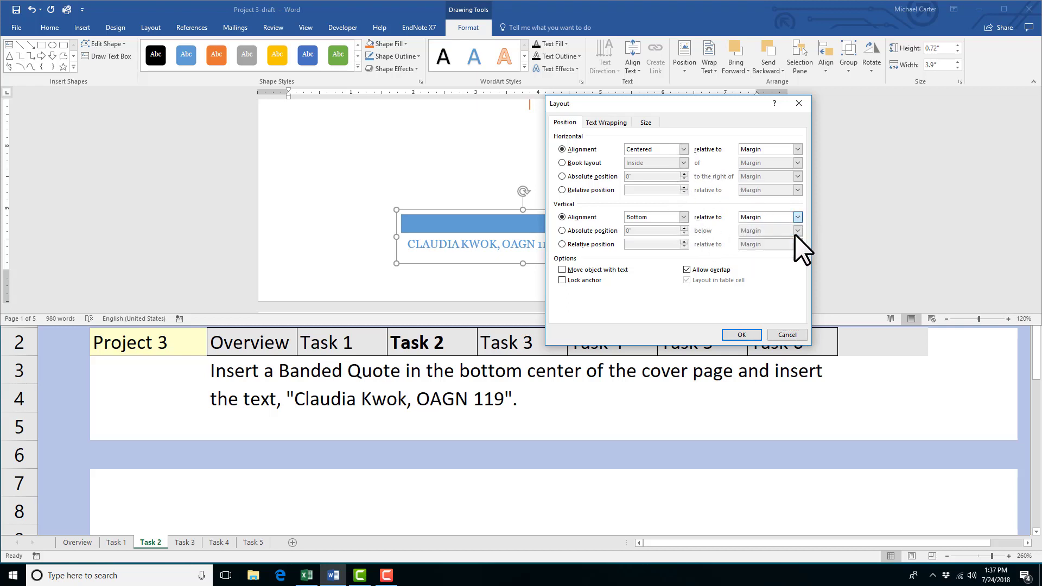
click(796, 149)
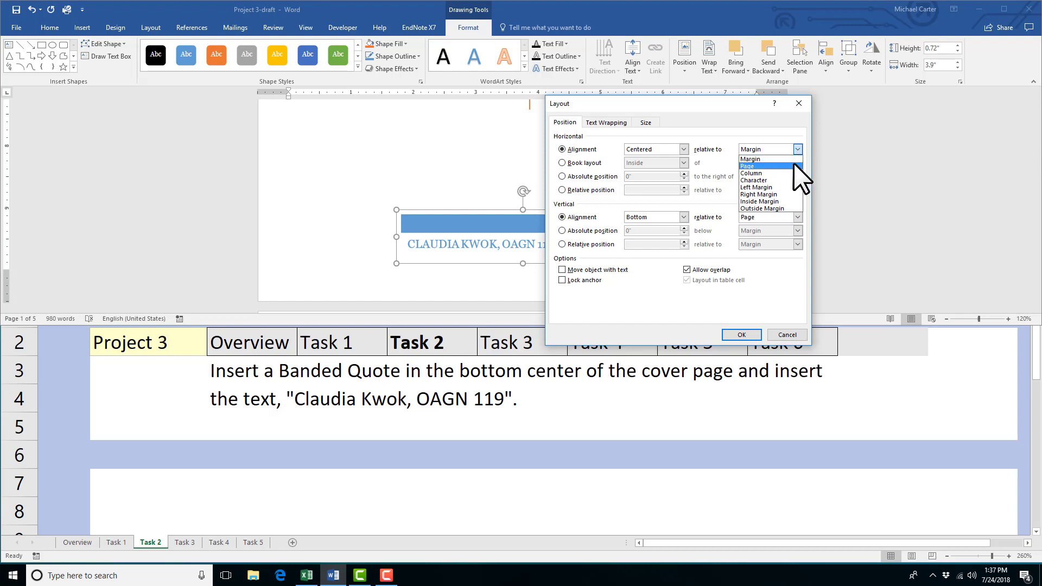
click(793, 163)
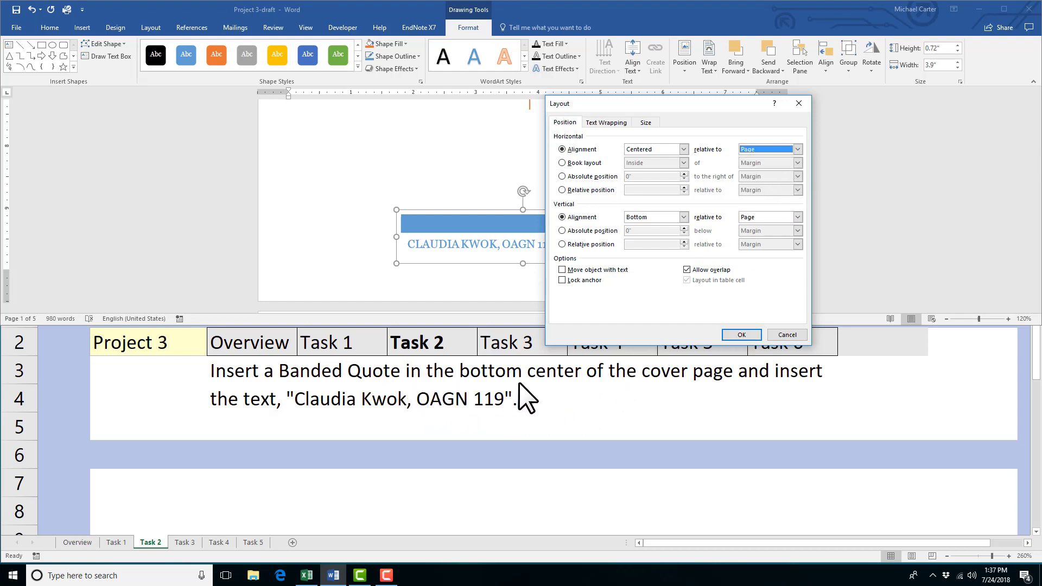
click(743, 334)
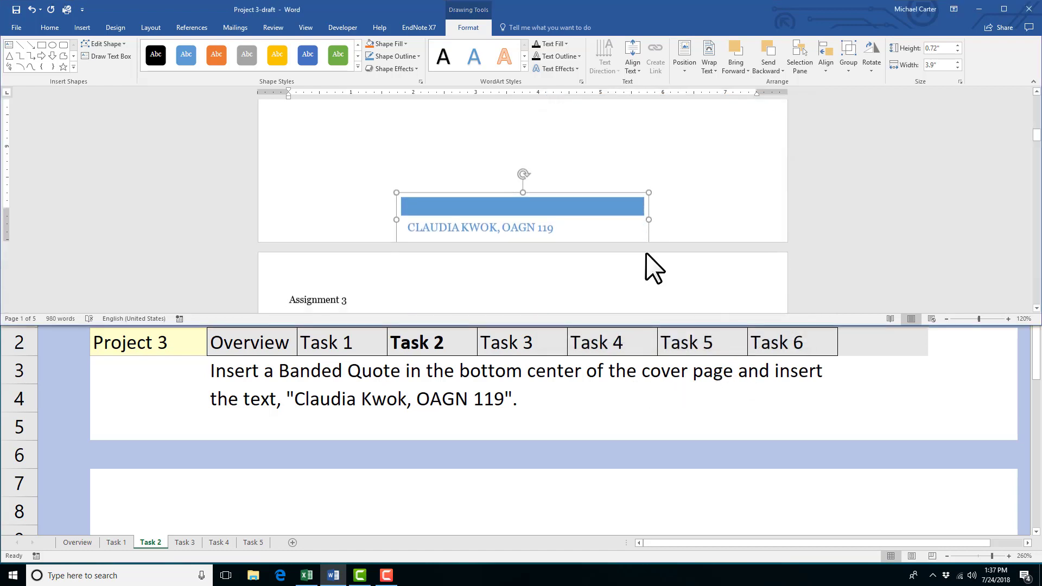
Deselect the quote box and scroll to check its bottom-centre placement
click(631, 196)
scroll(632, 197, down, 3)
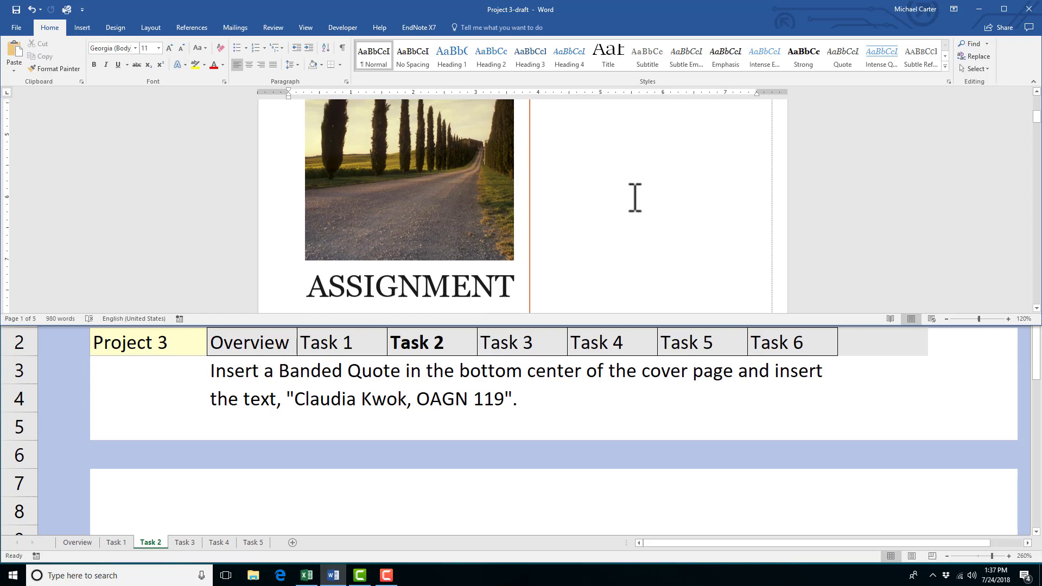
scroll(635, 197, down, 3)
scroll(635, 196, down, 2)
scroll(632, 197, down, 2)
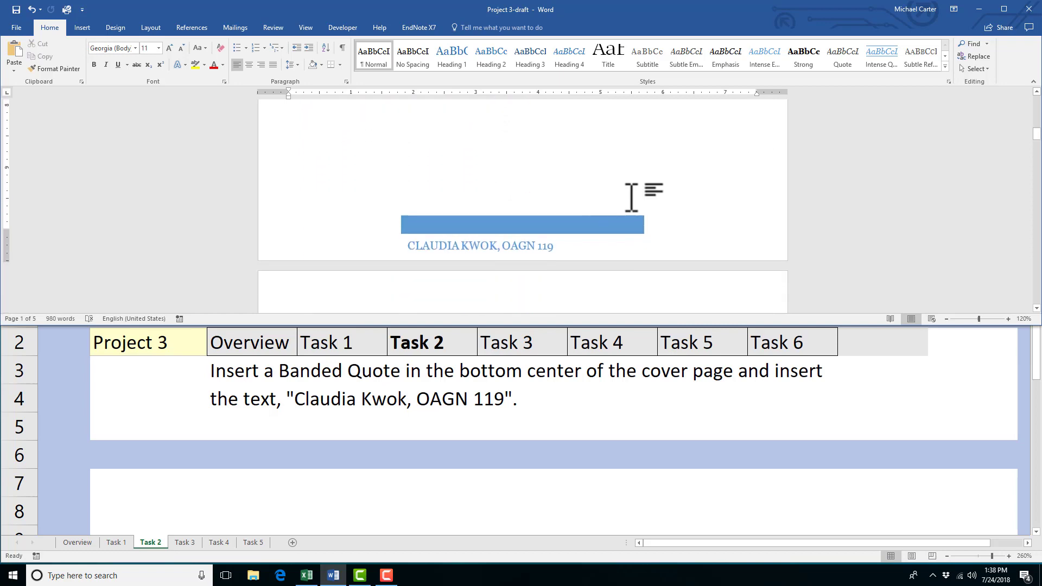
scroll(631, 197, up, 1)
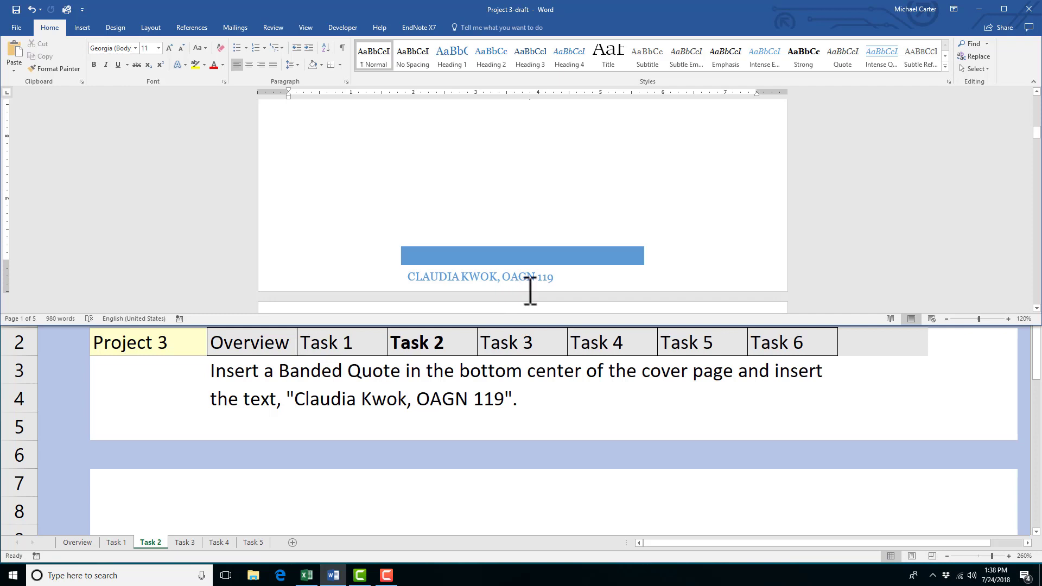
Show the Task 3 instructions, then return to the report's contents page
click(184, 542)
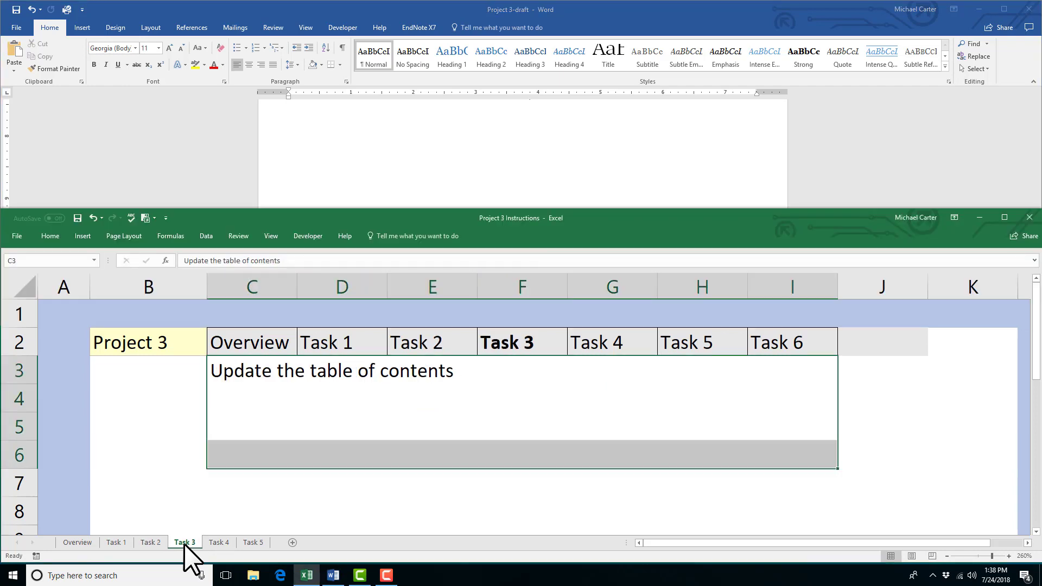
click(375, 190)
scroll(376, 190, down, 2)
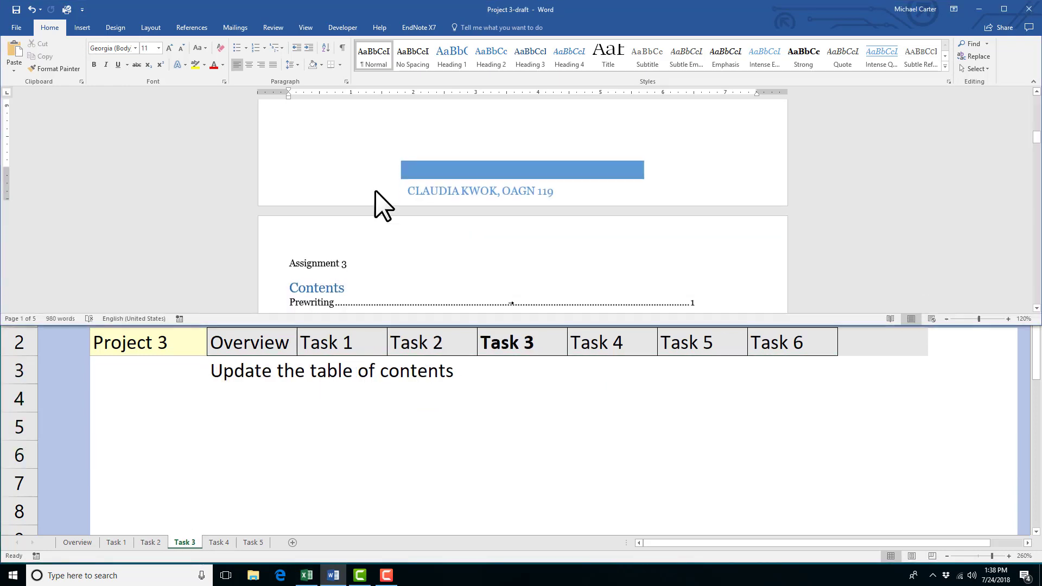
scroll(375, 190, down, 3)
Update the entire table of contents
click(380, 191)
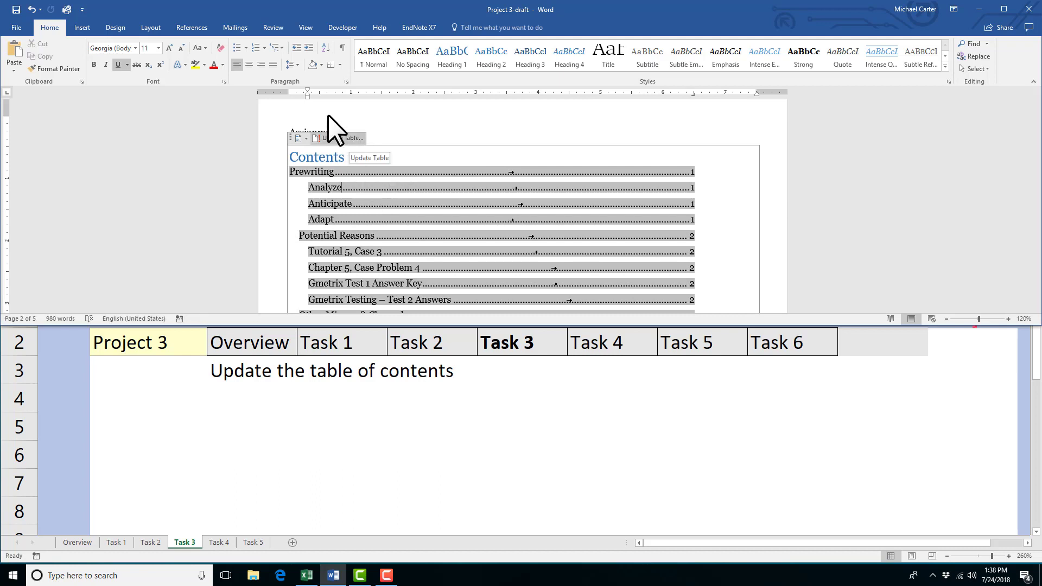
click(197, 31)
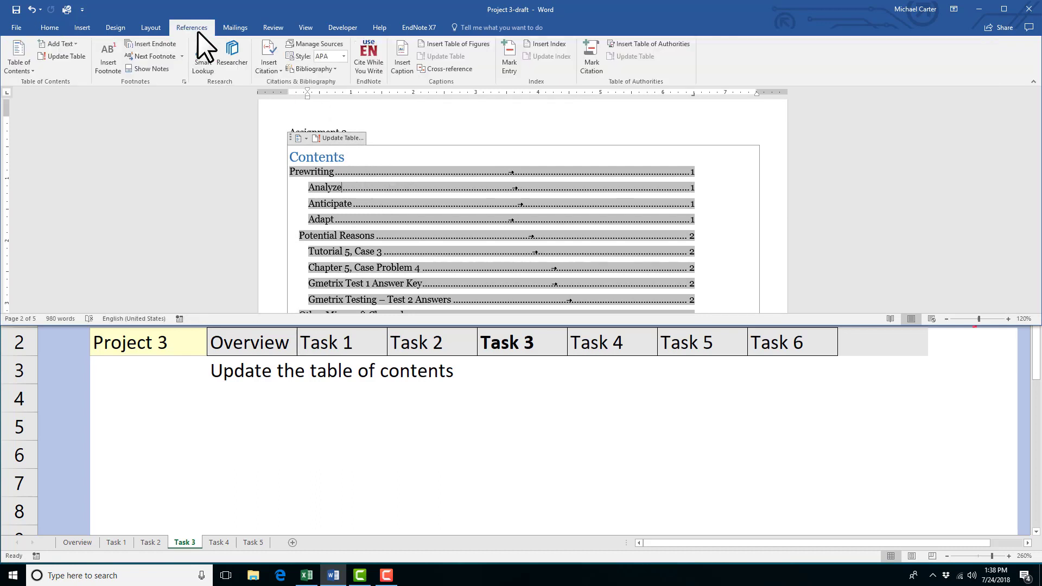
click(57, 57)
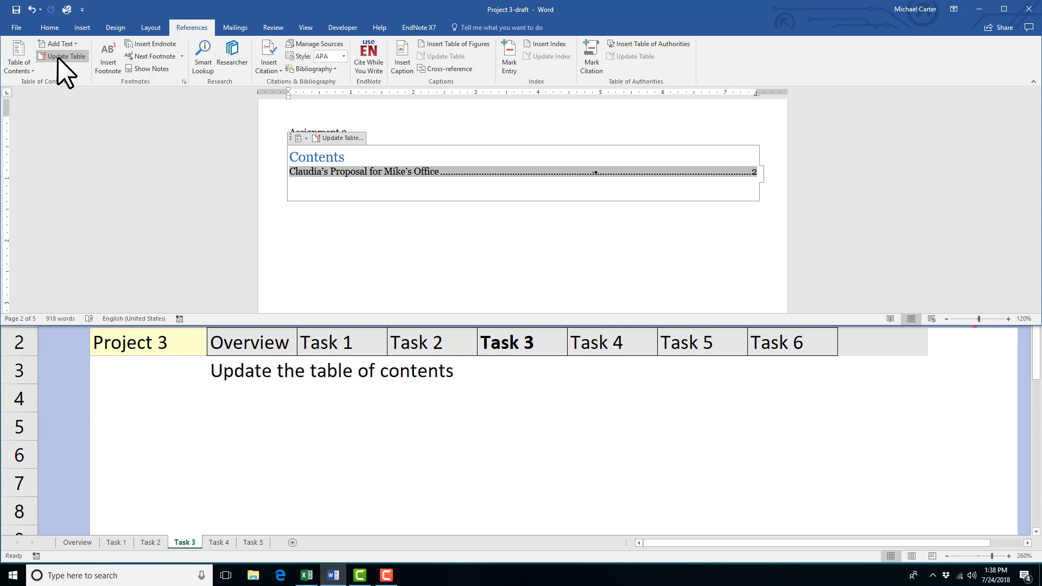
click(57, 57)
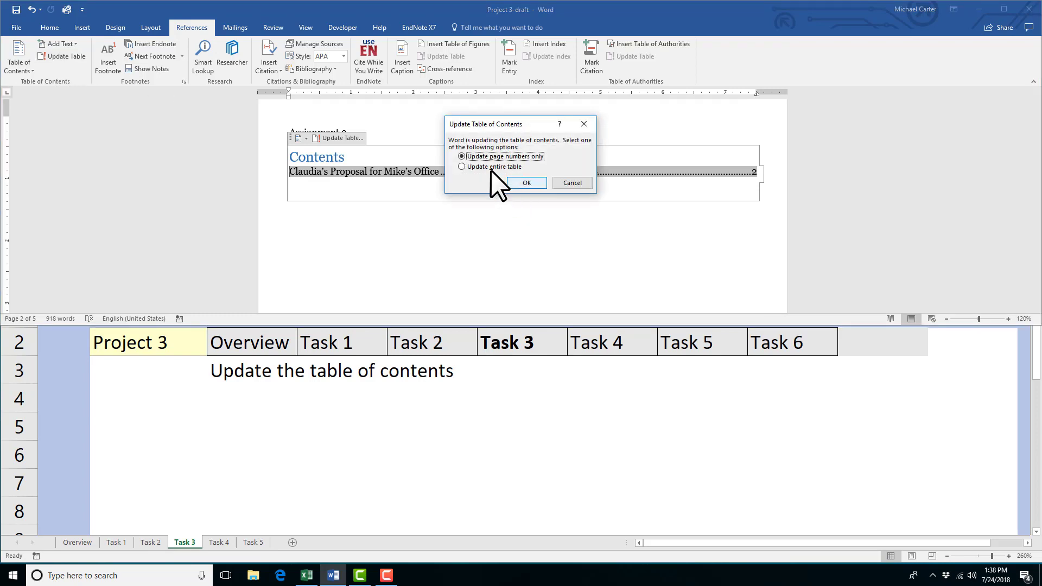
click(485, 167)
click(522, 182)
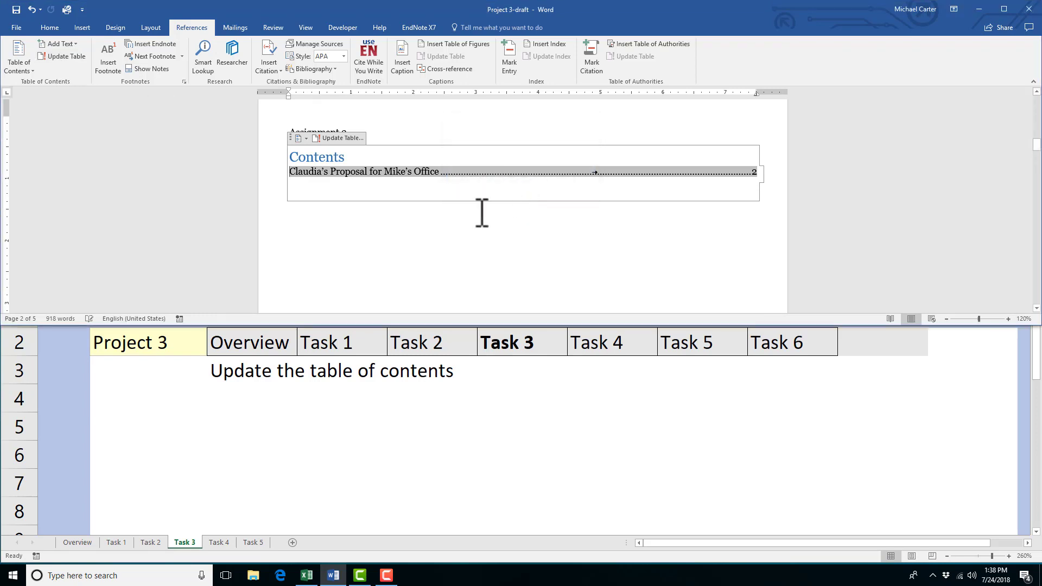
Undo the first update and rebuild the entire table of contents again
scroll(482, 211, down, 5)
scroll(477, 210, down, 5)
scroll(477, 211, down, 5)
scroll(477, 211, down, 5)
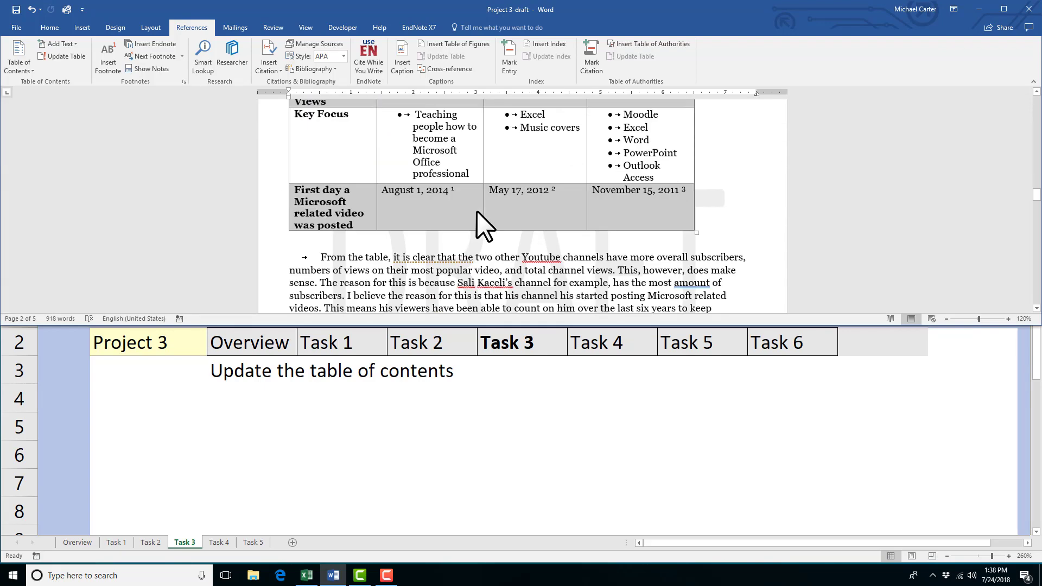
scroll(477, 211, down, 5)
scroll(481, 209, down, 5)
scroll(472, 211, down, 3)
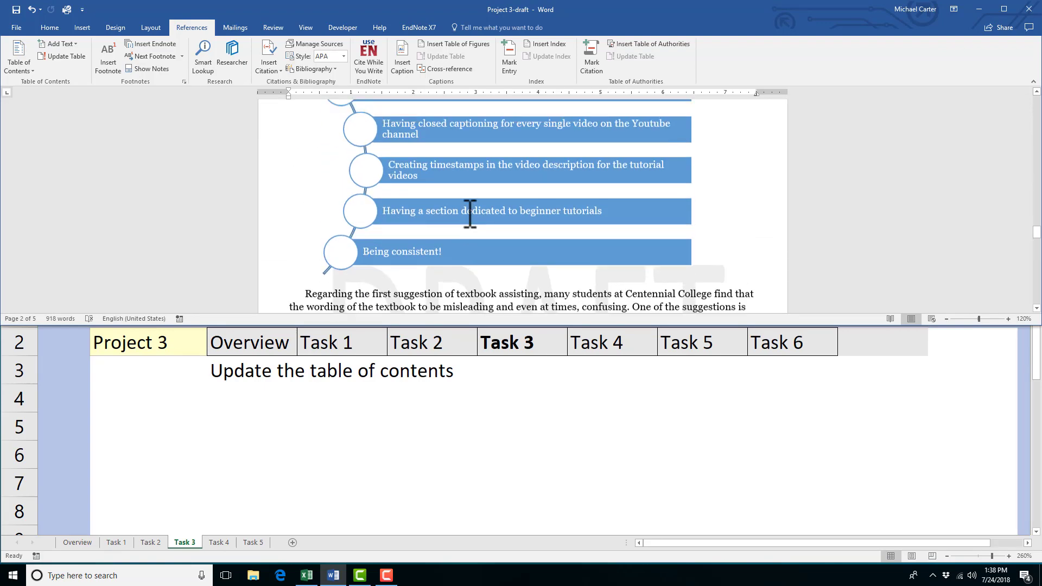
click(31, 9)
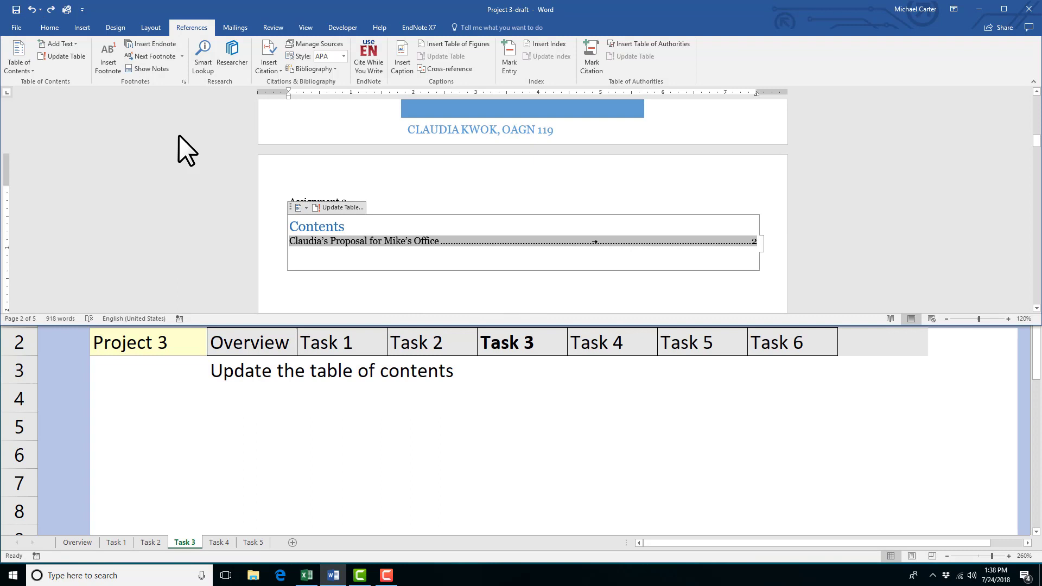
click(33, 9)
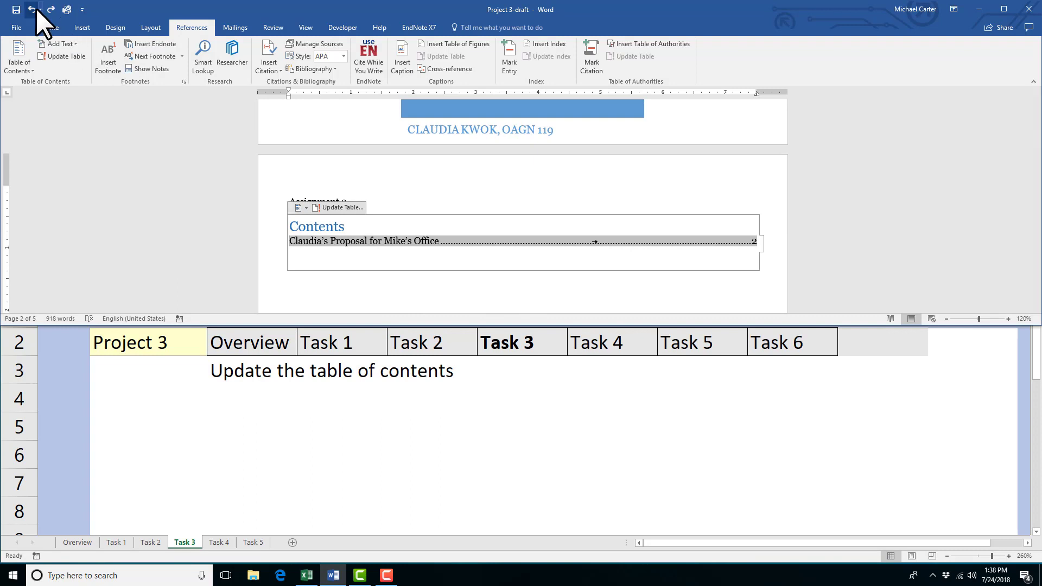
click(328, 208)
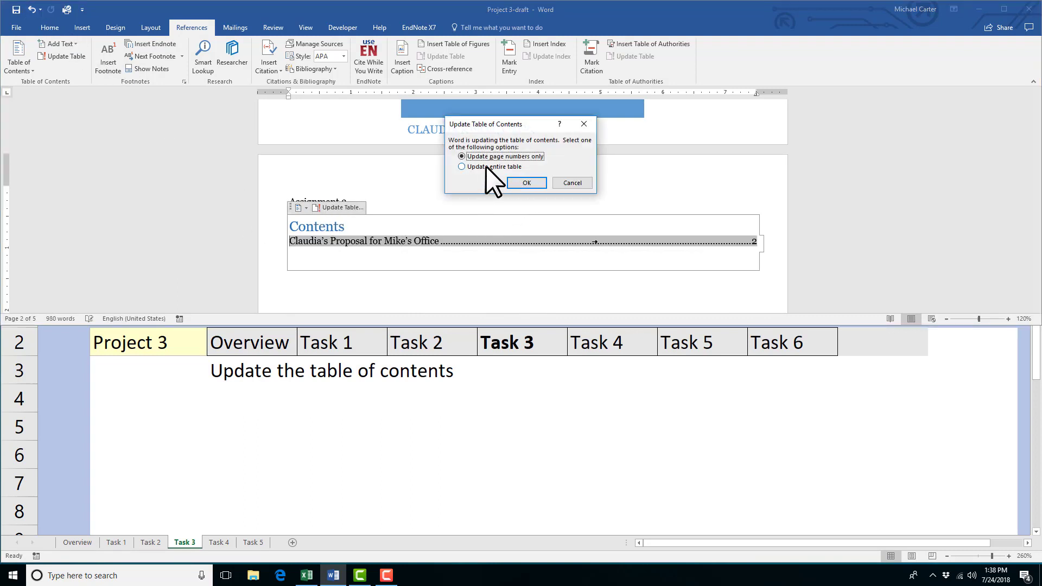
click(487, 167)
click(513, 183)
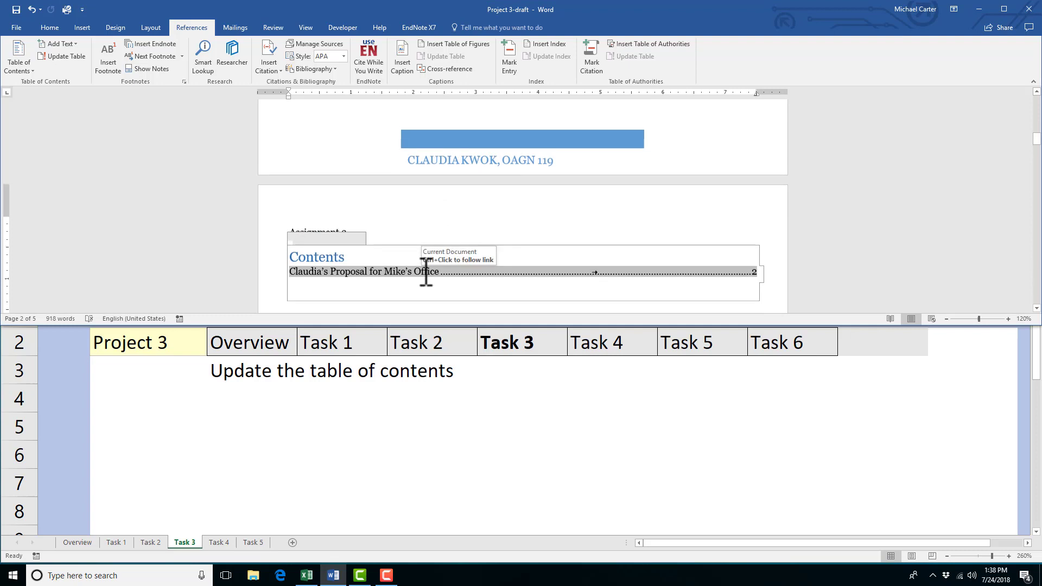
Show the Task 4 instructions sheet
click(220, 540)
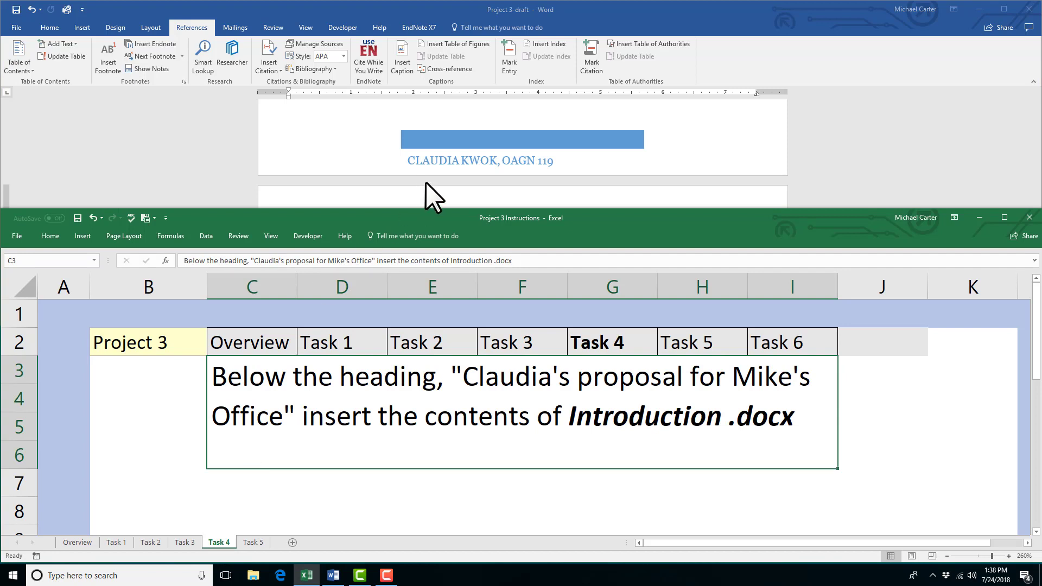
scroll(429, 161, down, 3)
scroll(429, 161, up, 2)
scroll(428, 161, up, 1)
Place the cursor below the 'Claudia's Proposal for Mike's Office' heading
click(386, 180)
scroll(380, 218, down, 2)
scroll(385, 237, down, 3)
scroll(385, 237, down, 3)
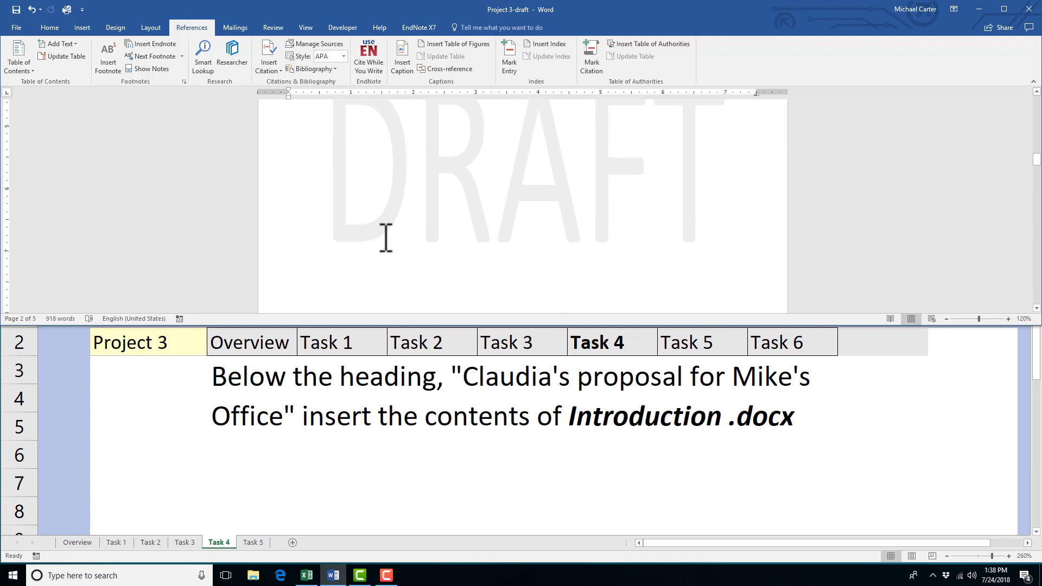
scroll(385, 238, down, 3)
scroll(385, 237, down, 3)
scroll(385, 237, down, 1)
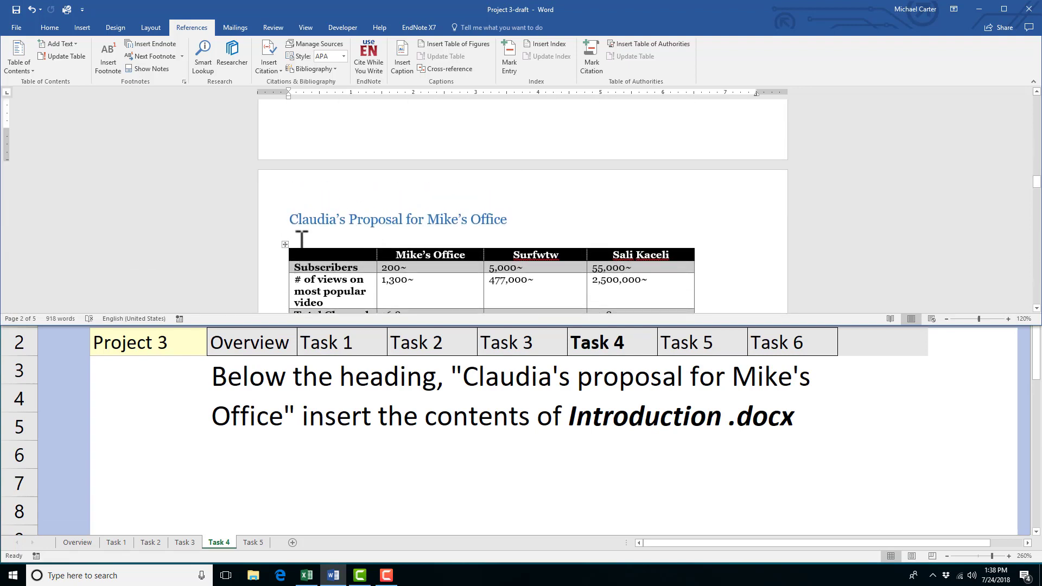
click(302, 238)
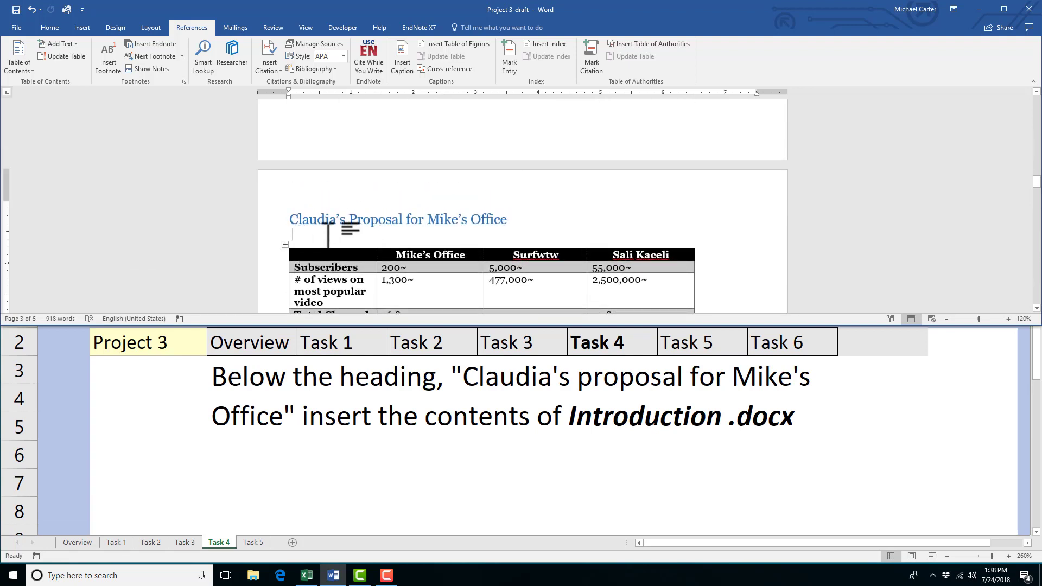
click(328, 235)
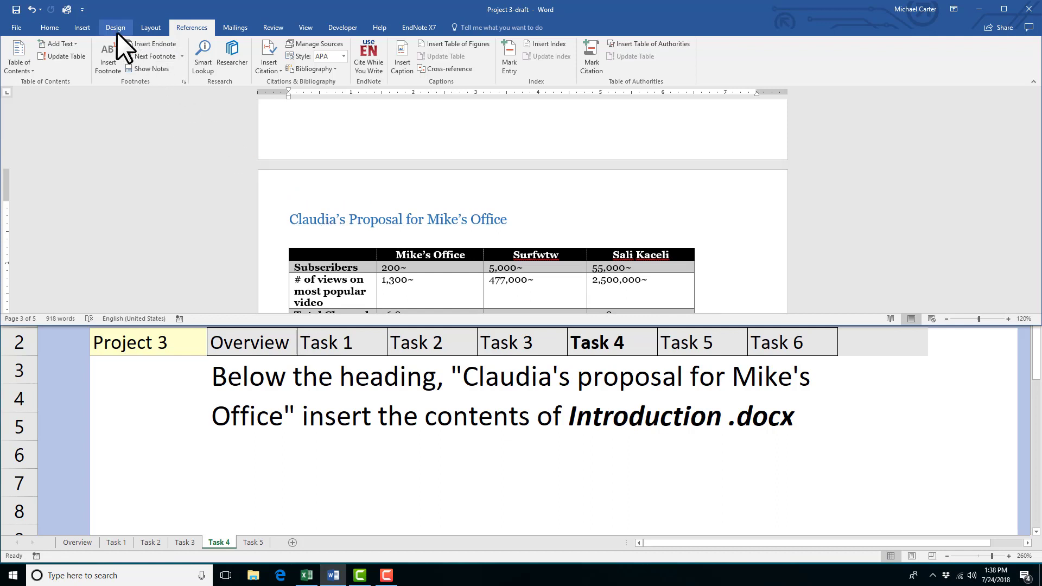
Insert the text of the Introduction file via Object > Text from File
click(90, 28)
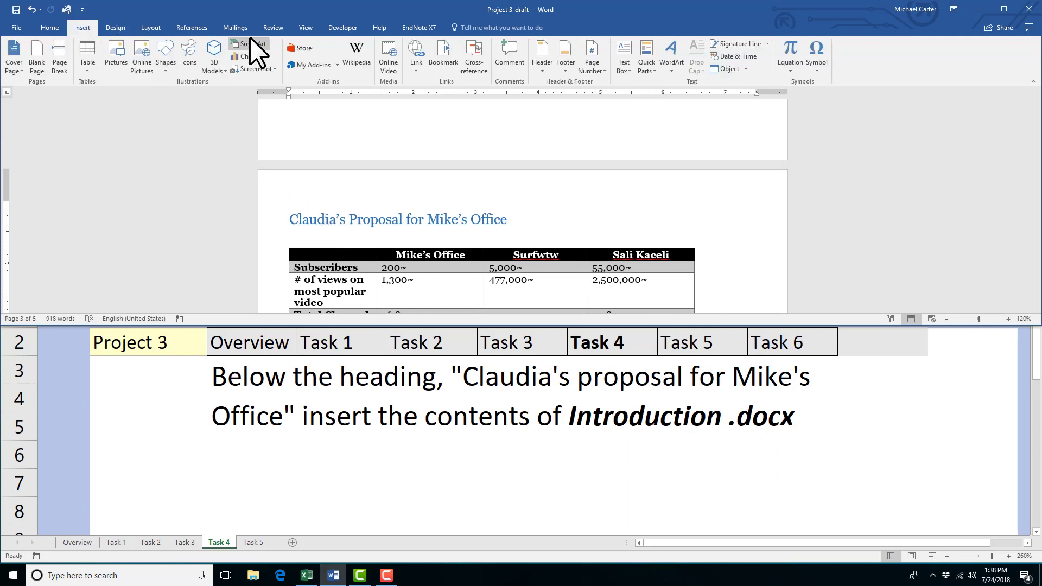
click(747, 69)
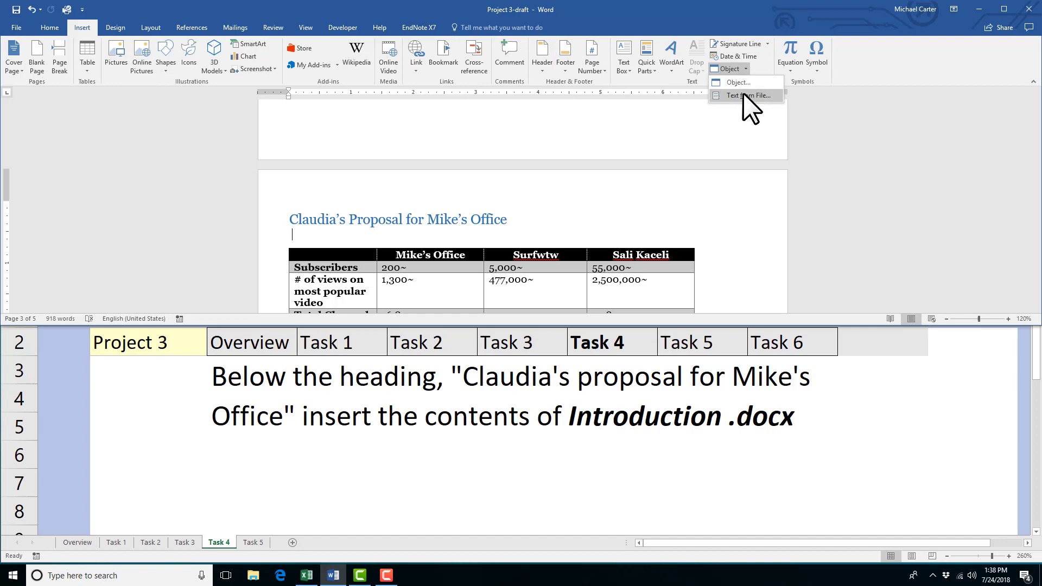
click(743, 95)
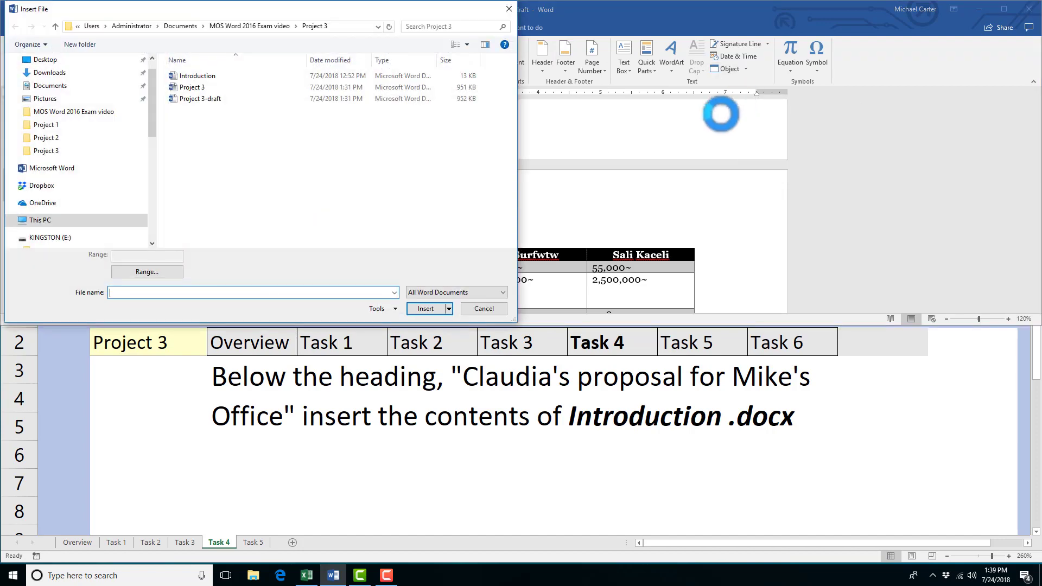
double_click(209, 76)
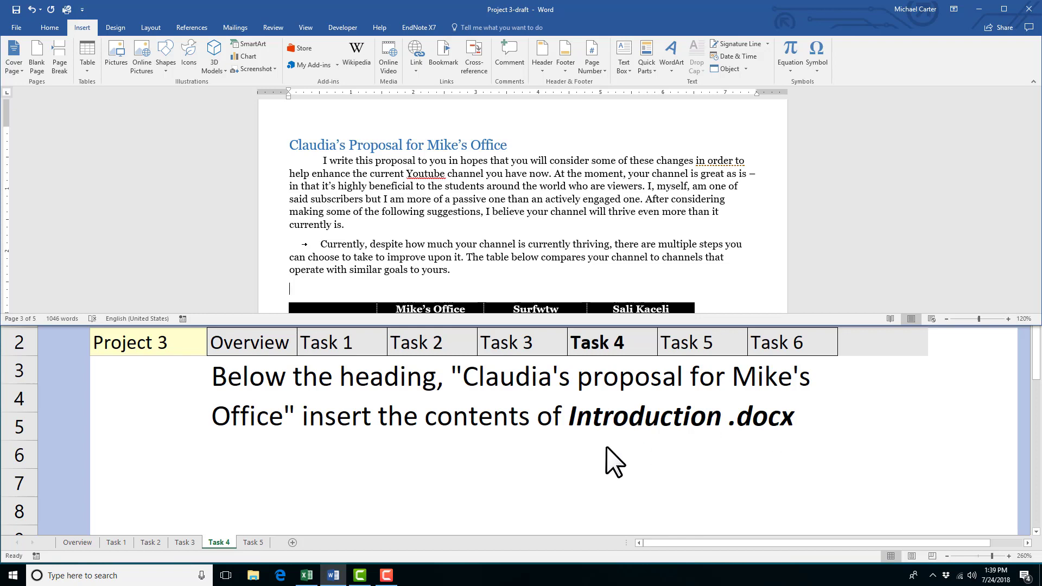
Show the Task 5 instructions, then start Inspect Document from File > Info
click(246, 541)
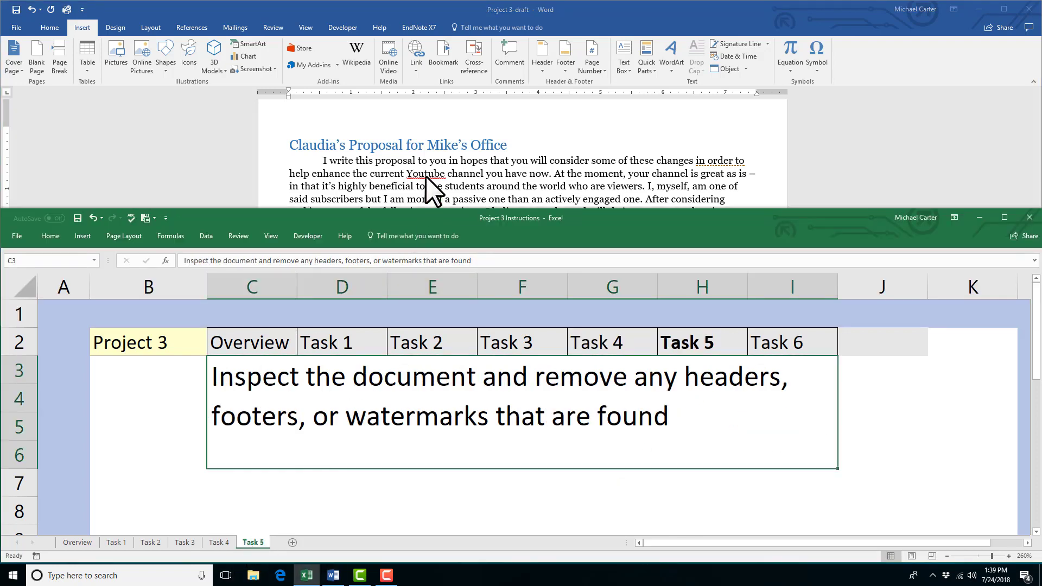
click(425, 192)
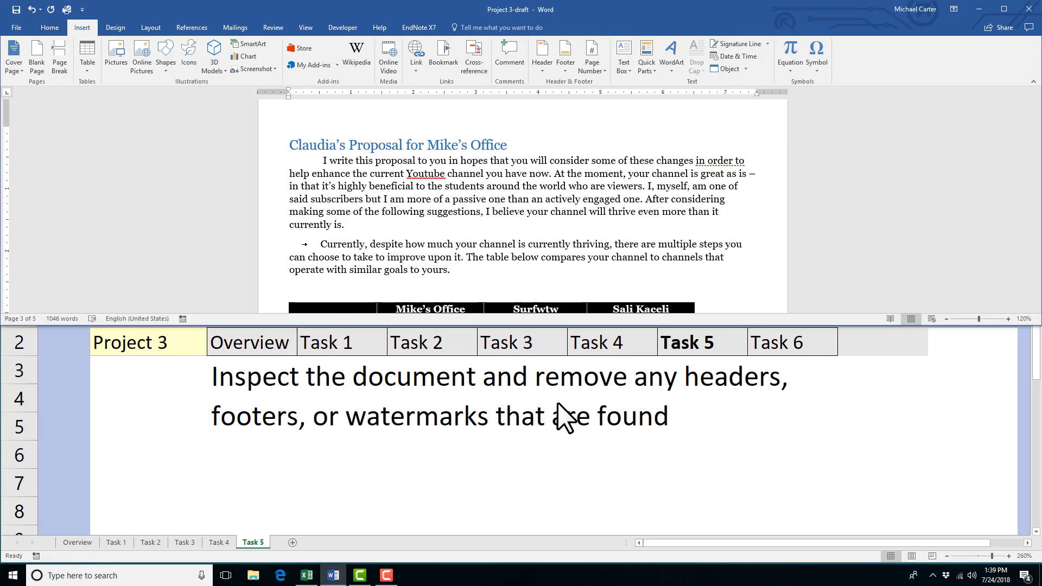
click(22, 28)
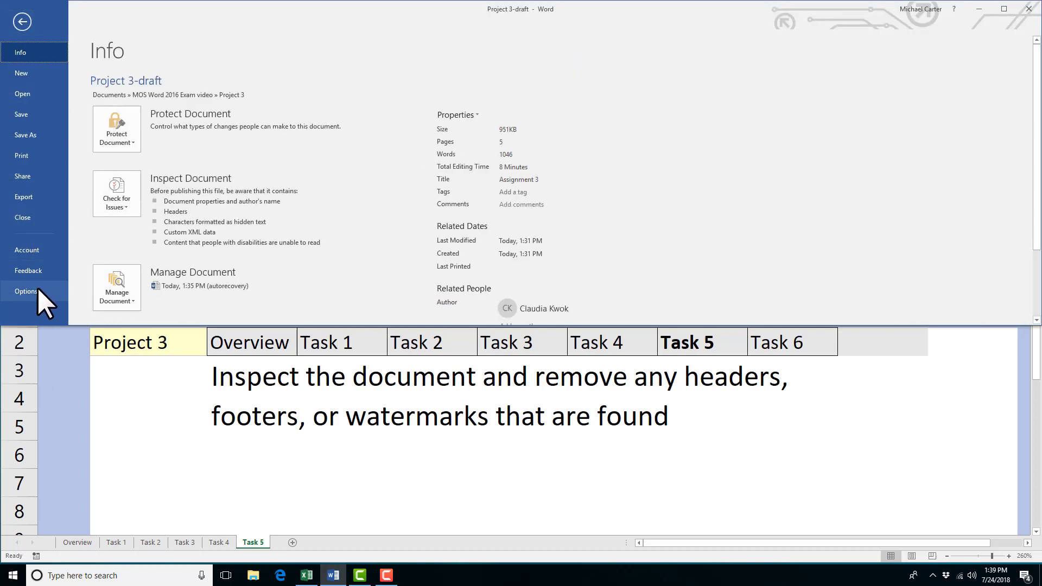
click(128, 200)
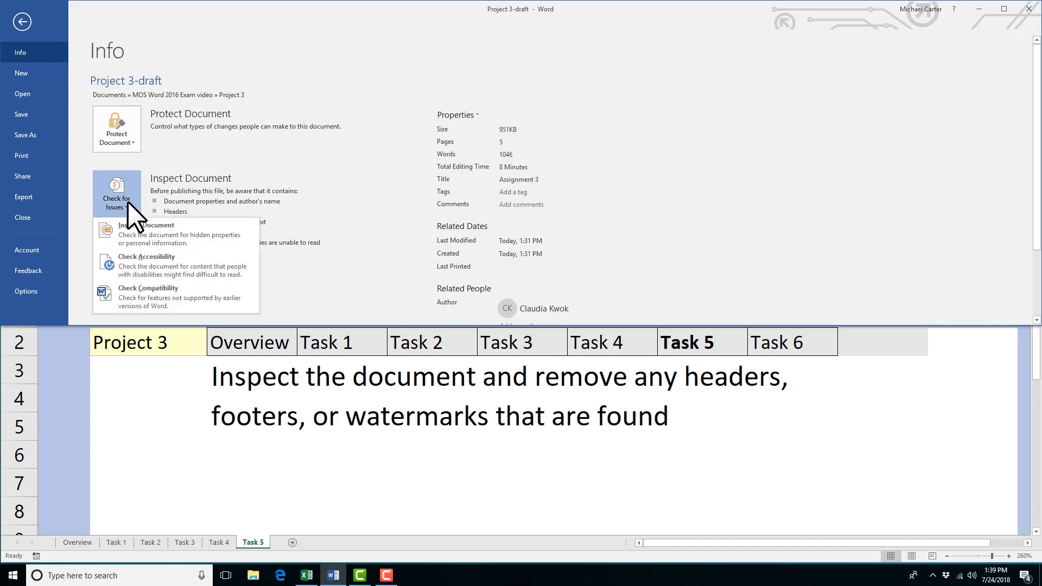
click(201, 229)
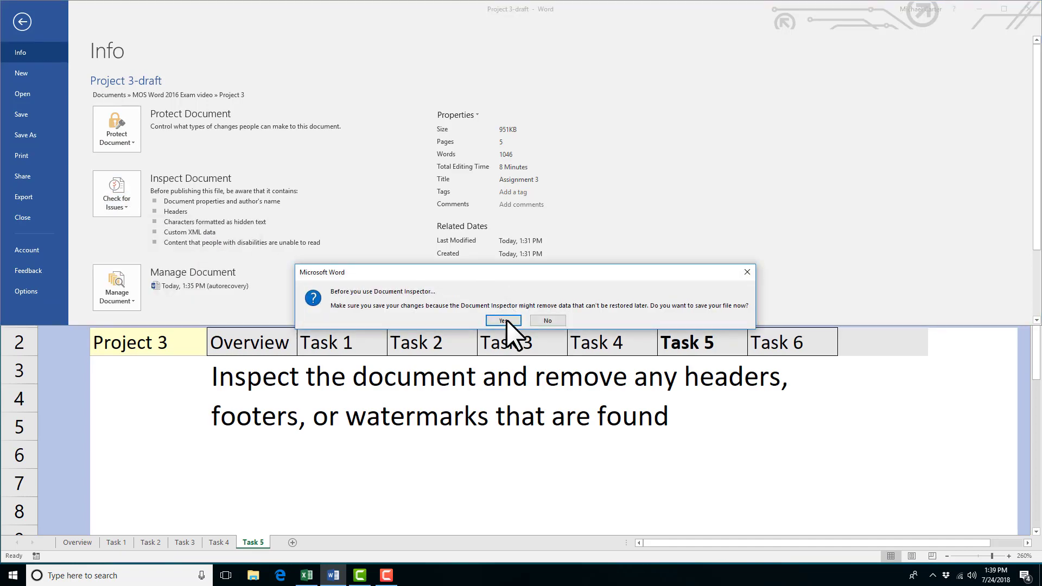
Save, run the inspection, and remove all headers, footers and watermarks
click(503, 320)
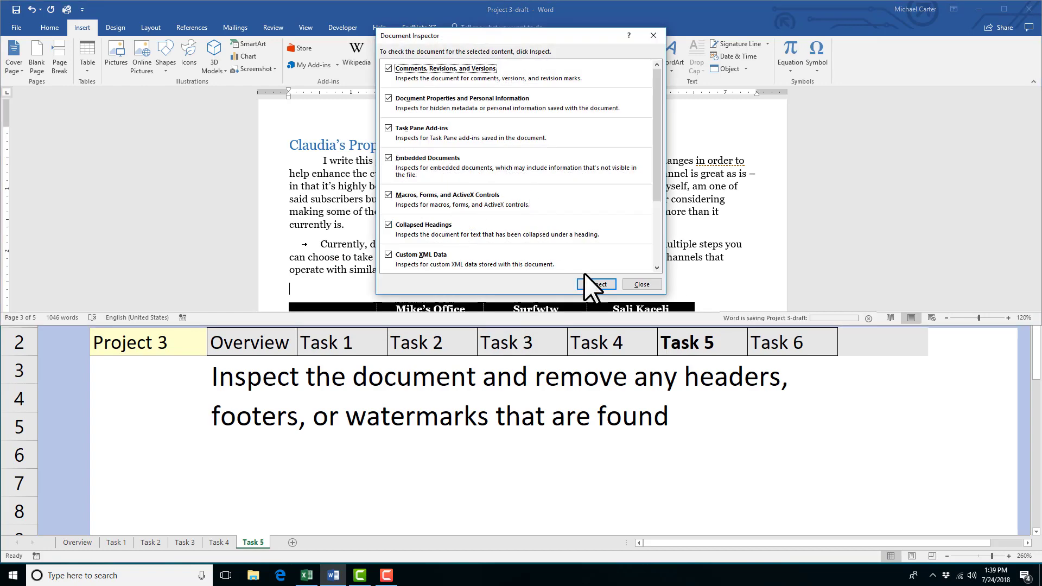
click(591, 283)
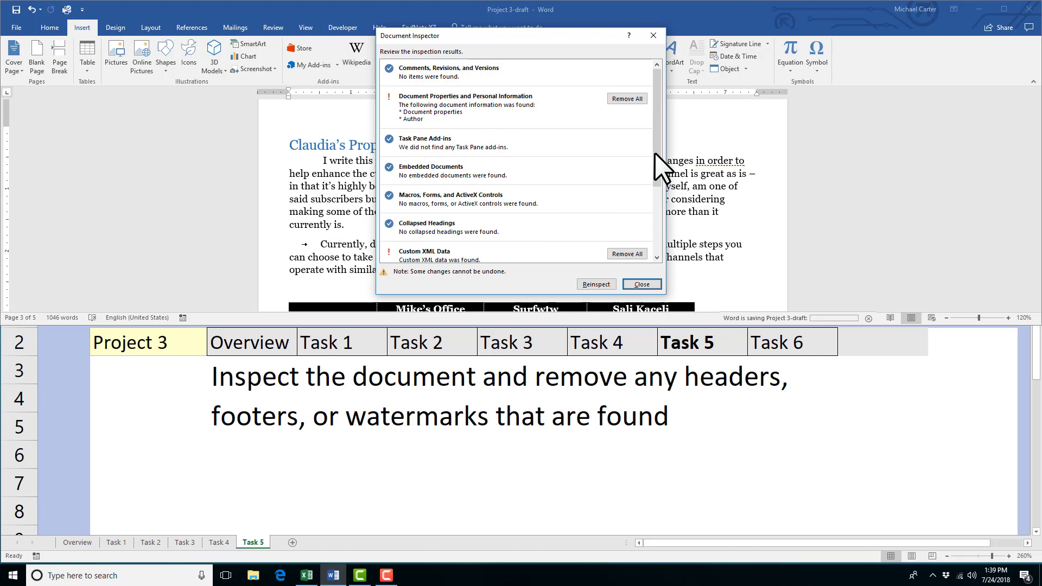
drag(656, 152, 659, 223)
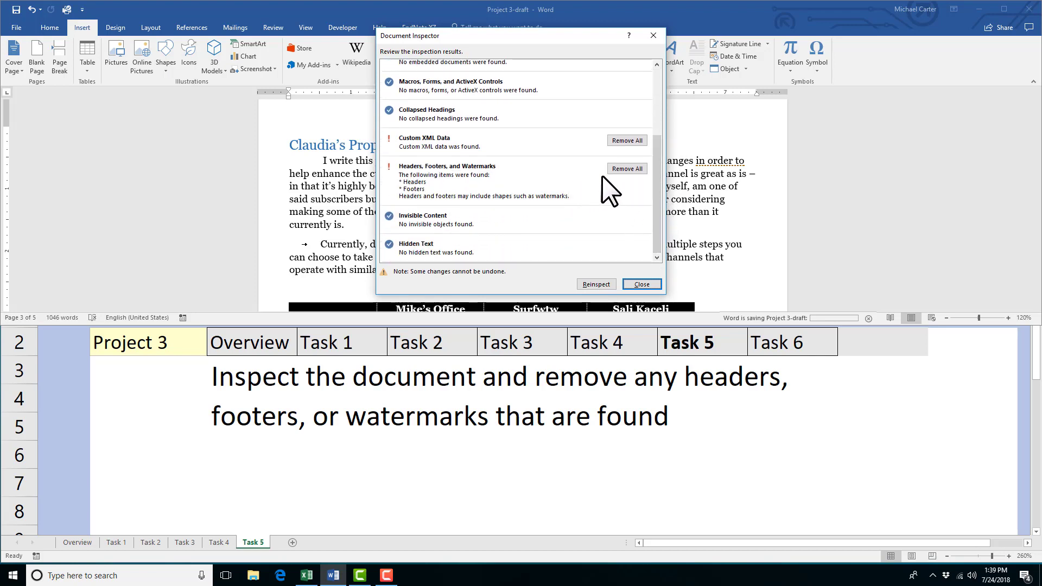
click(620, 167)
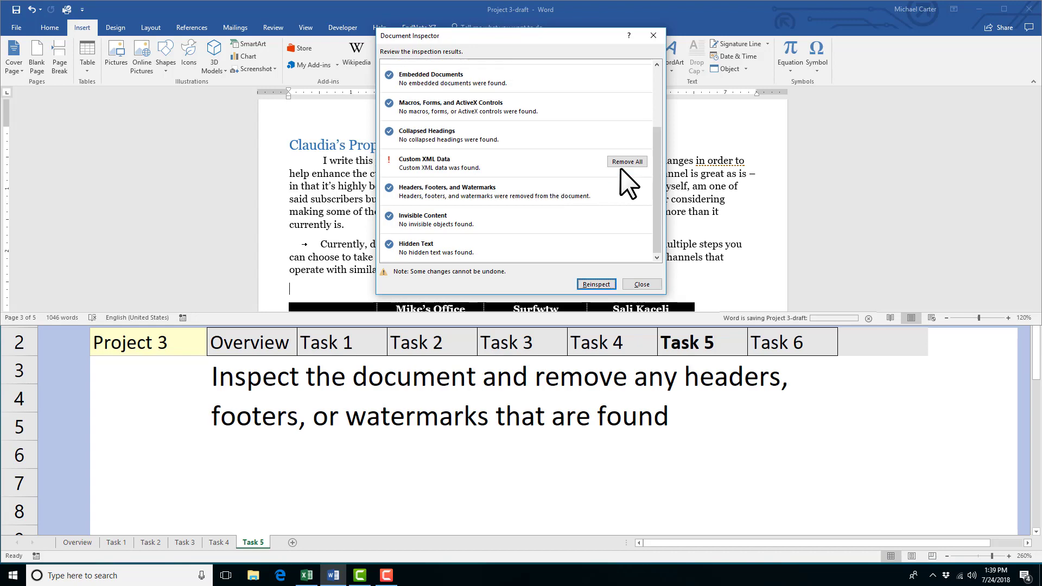
click(632, 284)
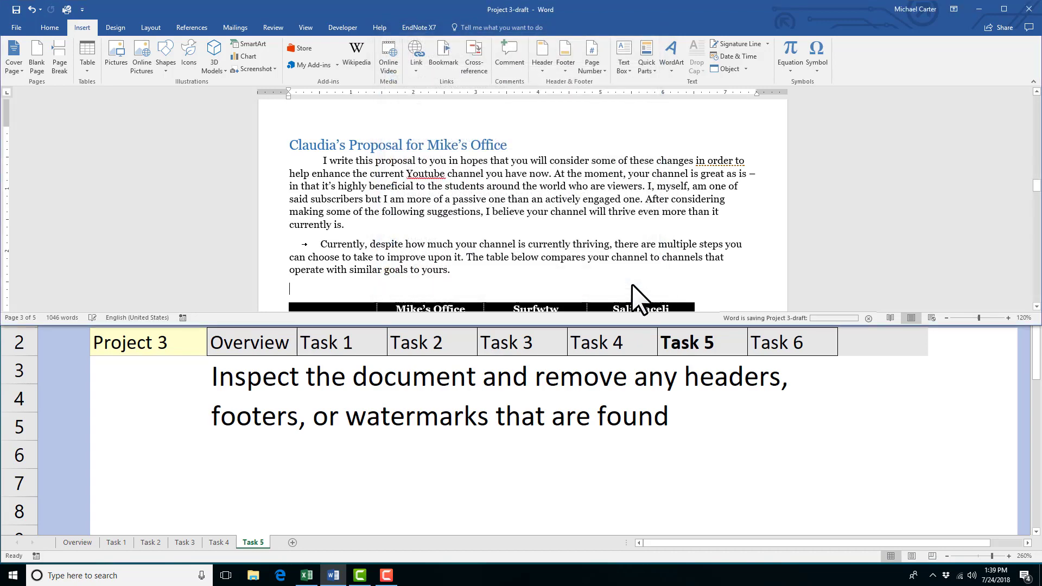